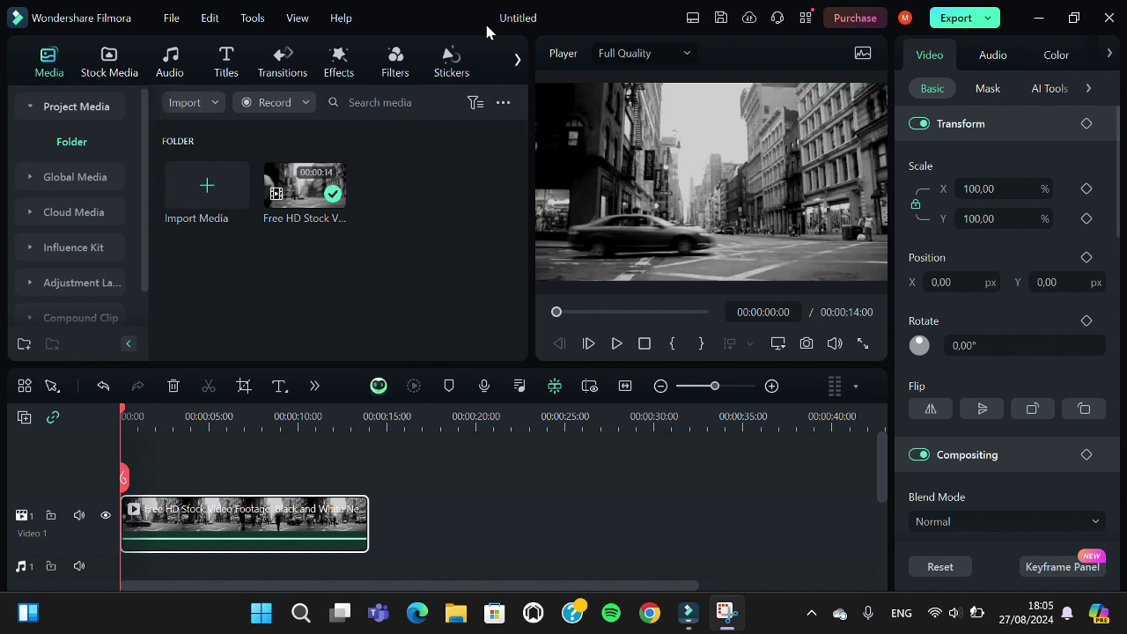
# Step: Browse Stock Media's Solid Color backgrounds and search the library for 'red'
pyautogui.click(118, 62)
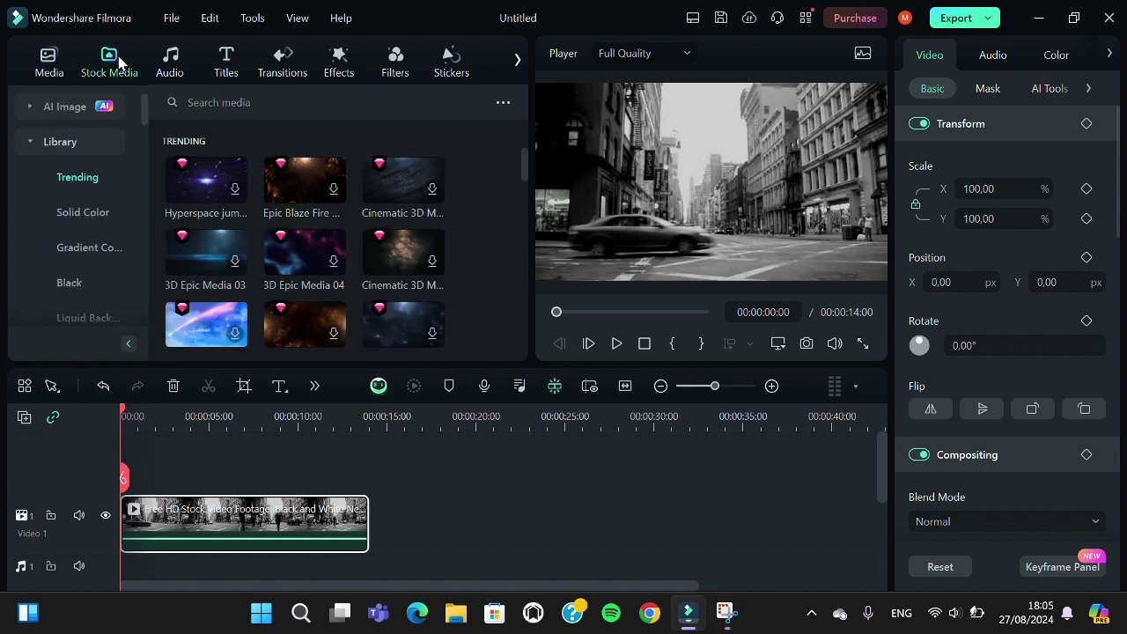
pyautogui.click(91, 212)
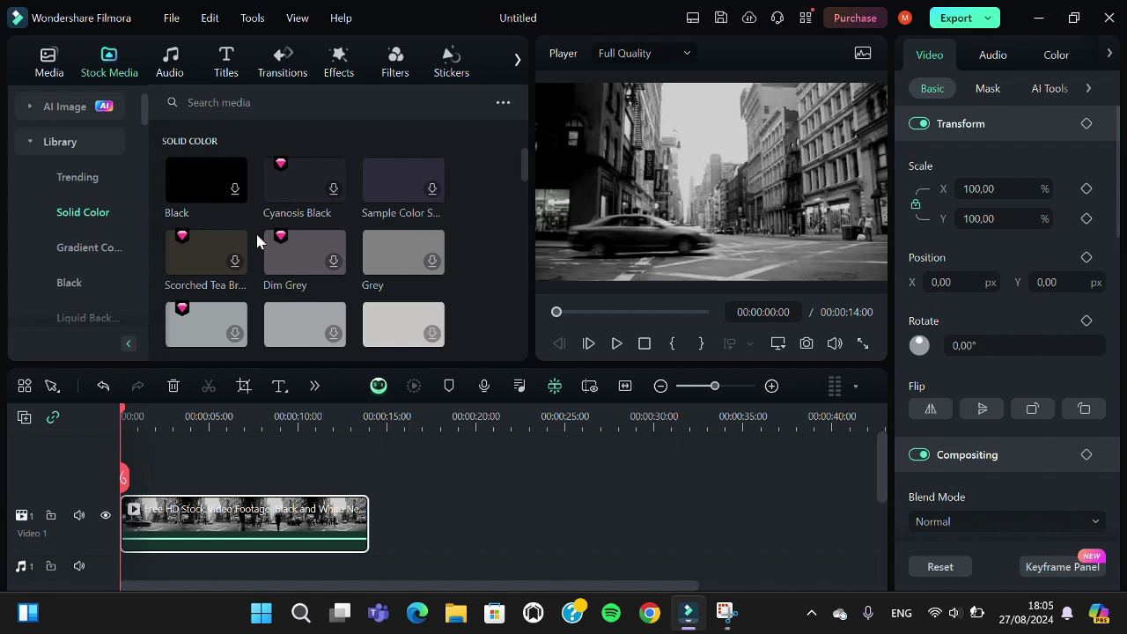
pyautogui.scroll(-10, 257, 236)
pyautogui.scroll(-5, 256, 236)
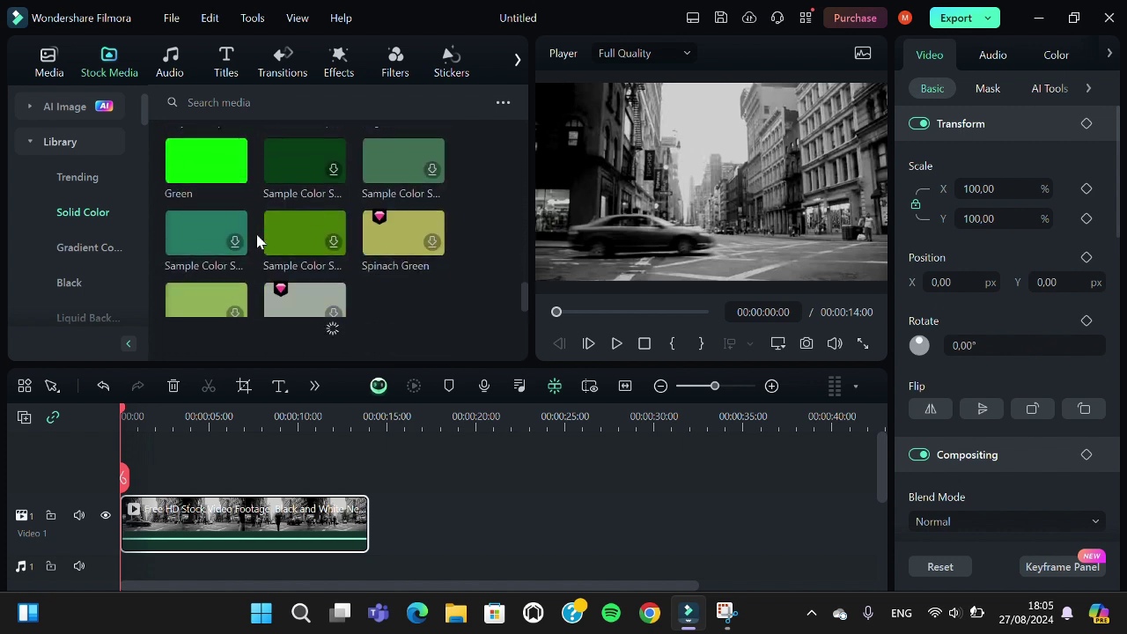
pyautogui.click(264, 102)
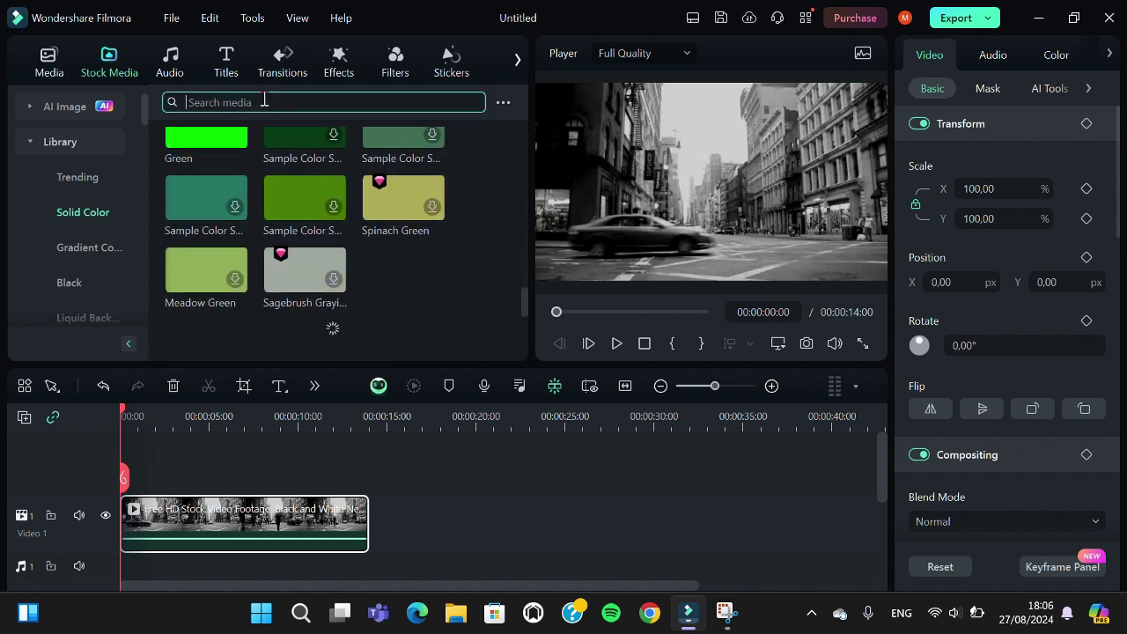
pyautogui.write('re')
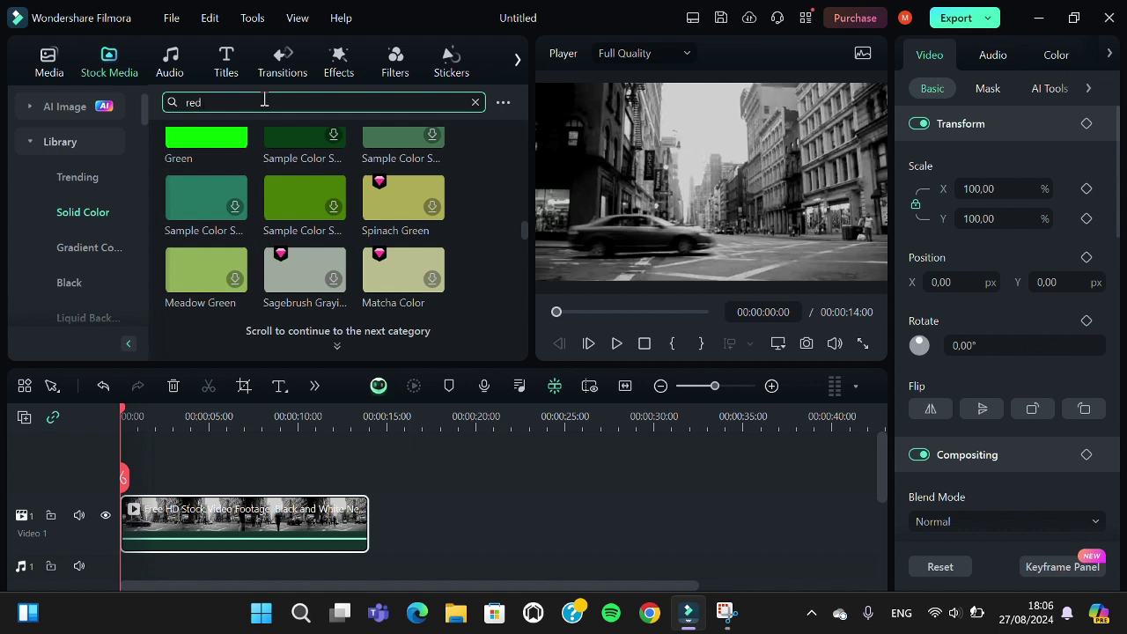
pyautogui.write('d')
pyautogui.press('Return')
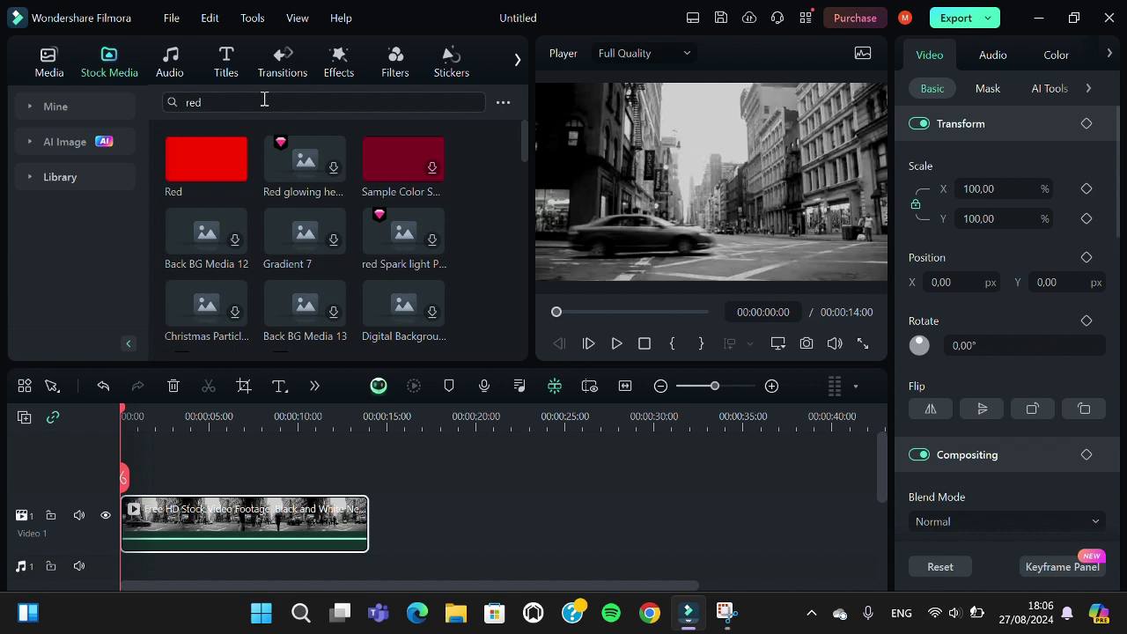
# Step: Place the Red colour clip above the street video and stretch it to 14 s
pyautogui.moveTo(204, 175); pyautogui.dragTo(124, 479)
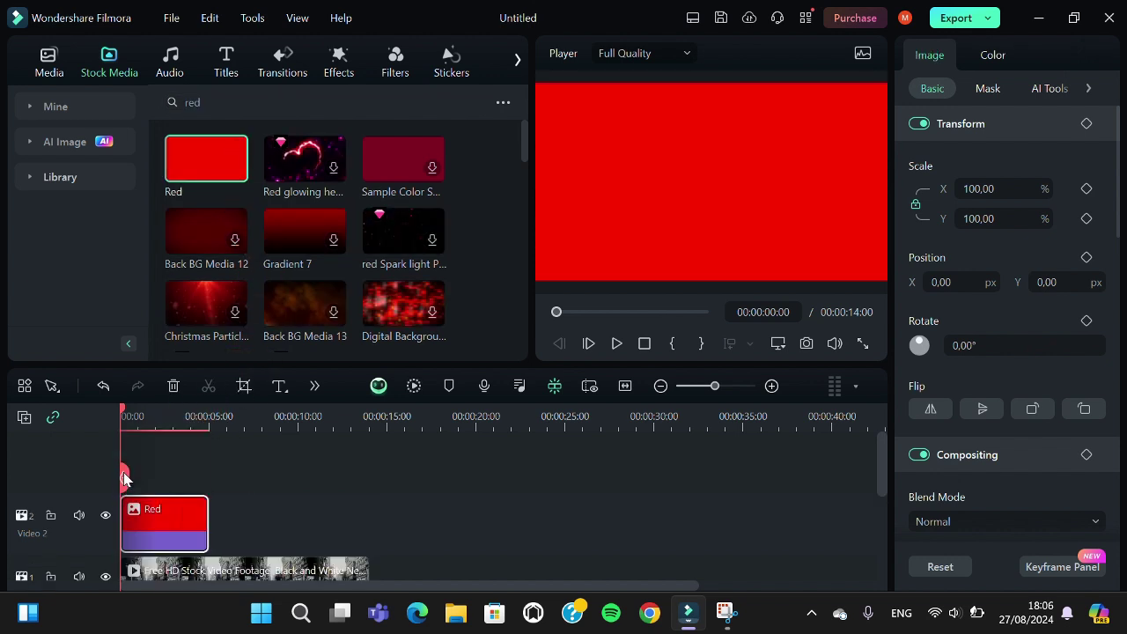
pyautogui.moveTo(207, 520); pyautogui.dragTo(368, 518)
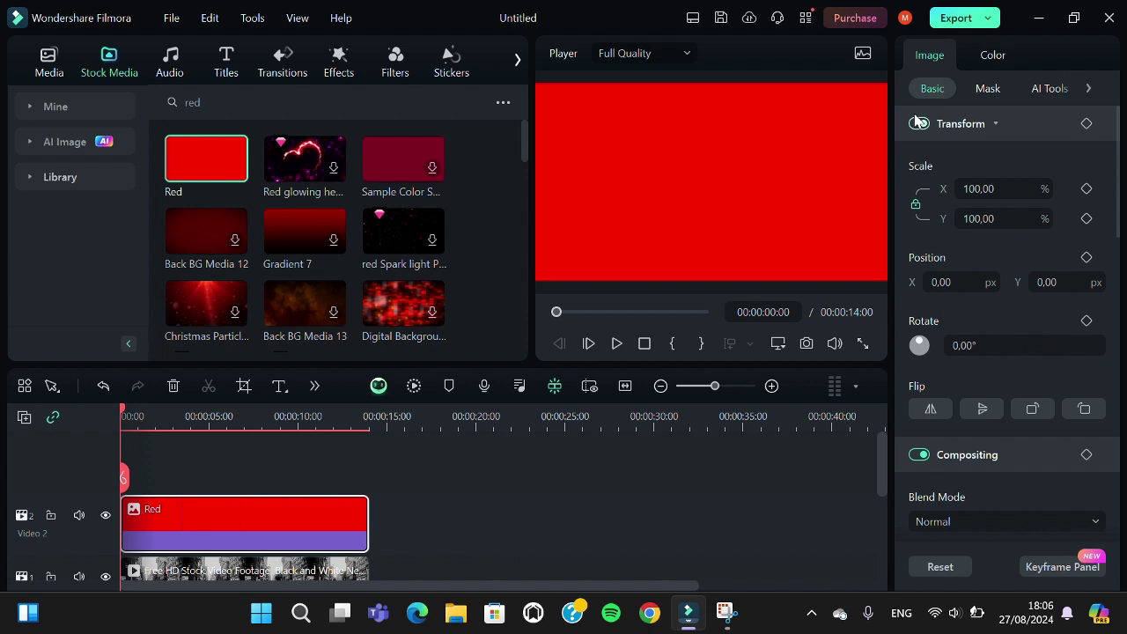
pyautogui.click(452, 473)
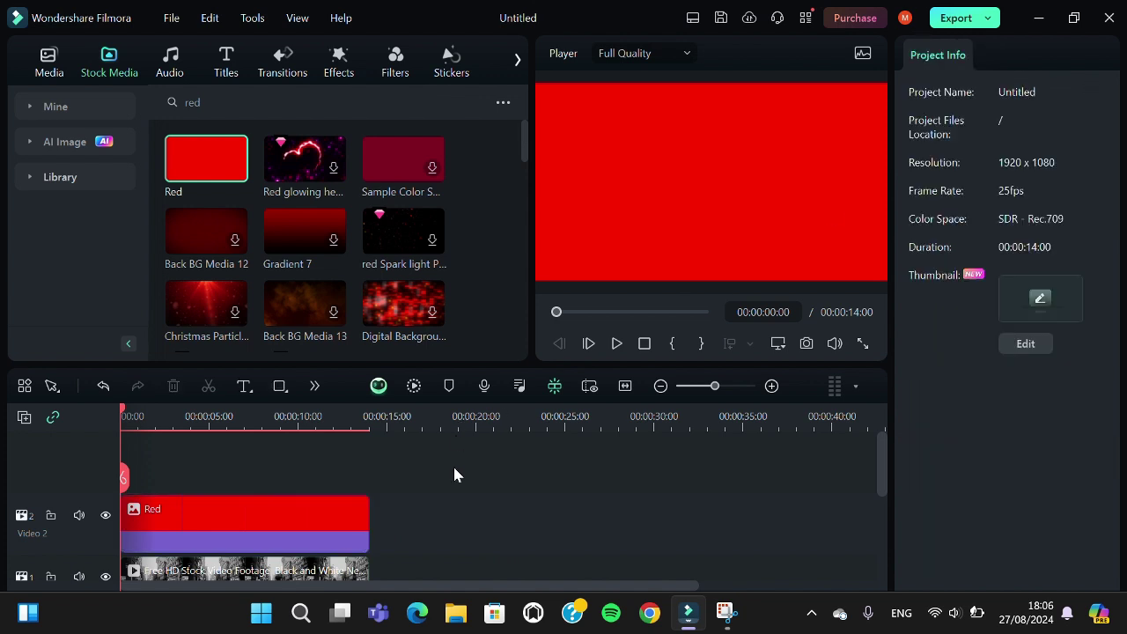
pyautogui.click(302, 553)
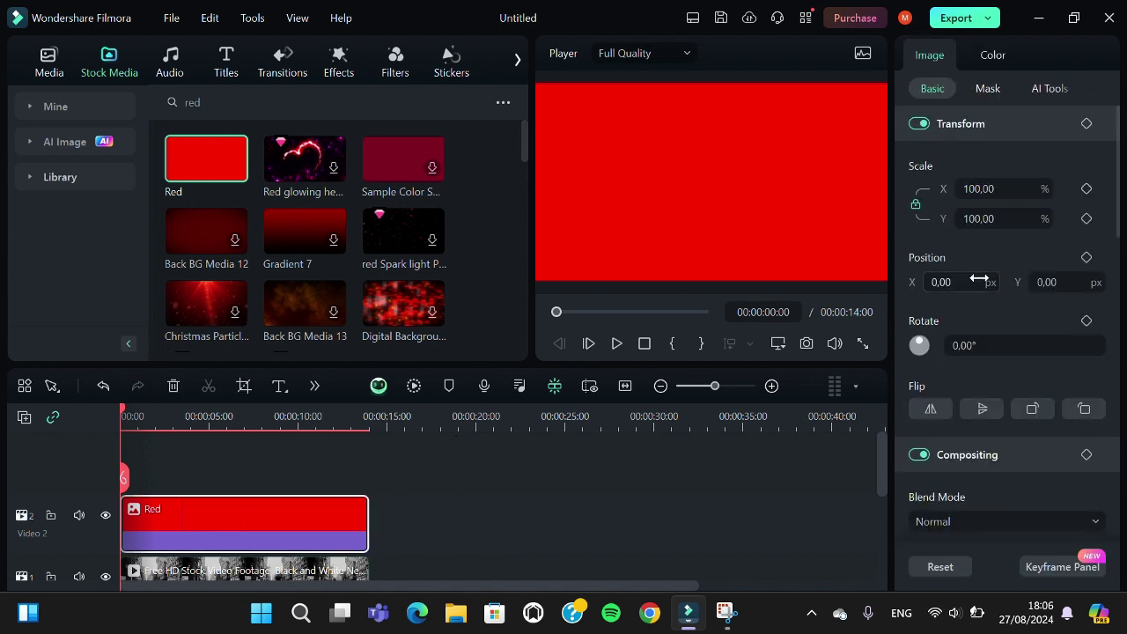
pyautogui.scroll(-2, 976, 279)
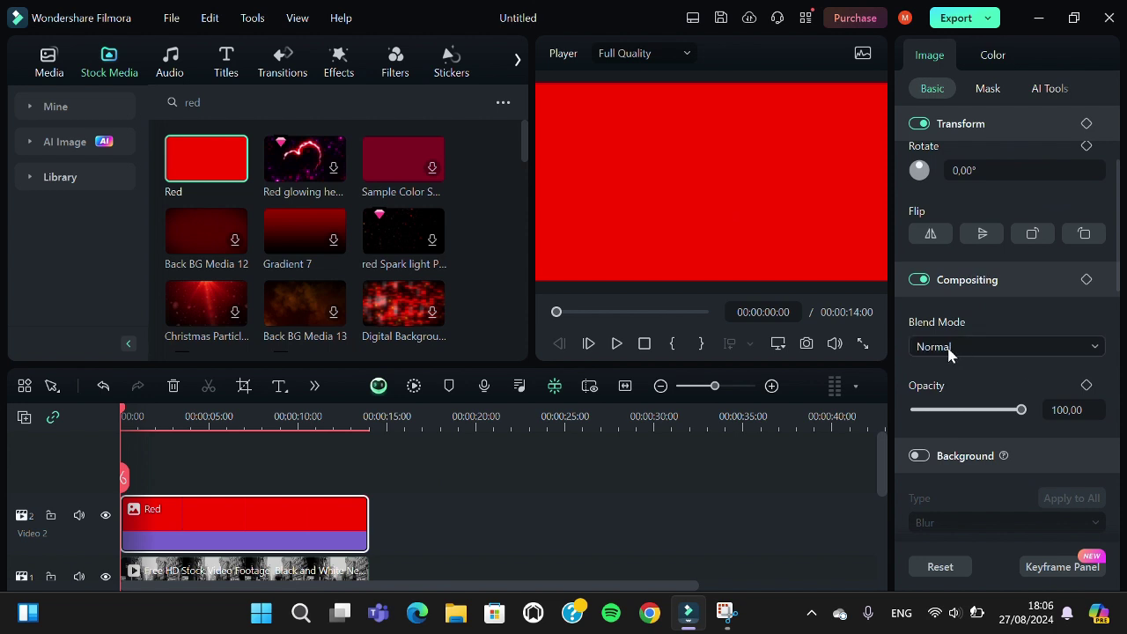
# Step: Blend the red layer in Overlay mode at 25% opacity
pyautogui.click(949, 352)
pyautogui.scroll(-5, 972, 444)
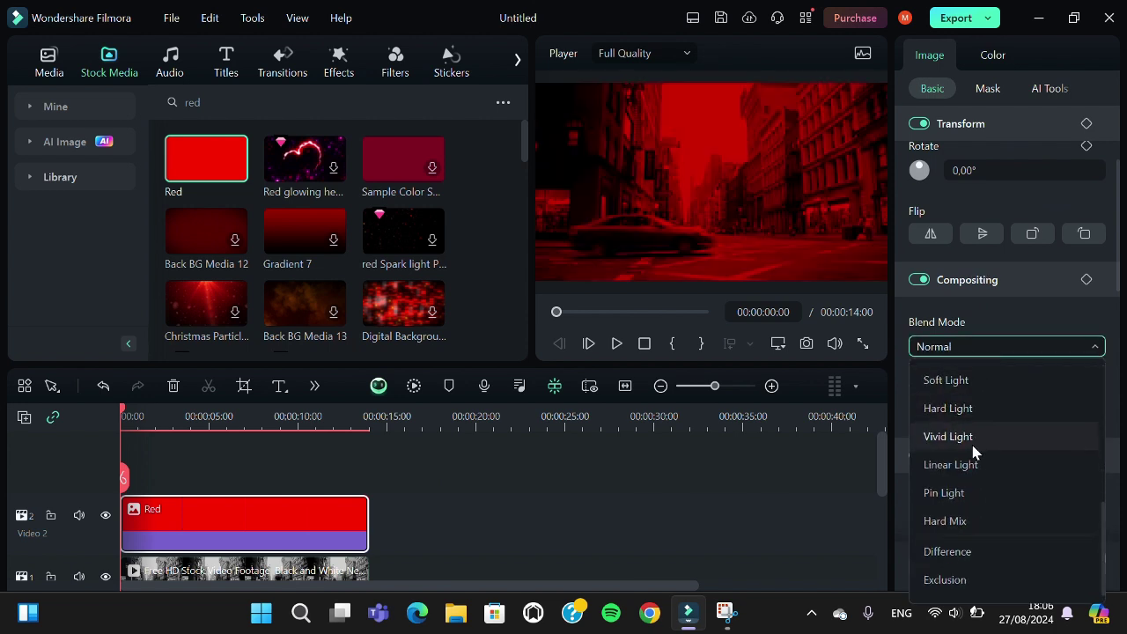
pyautogui.scroll(3, 973, 452)
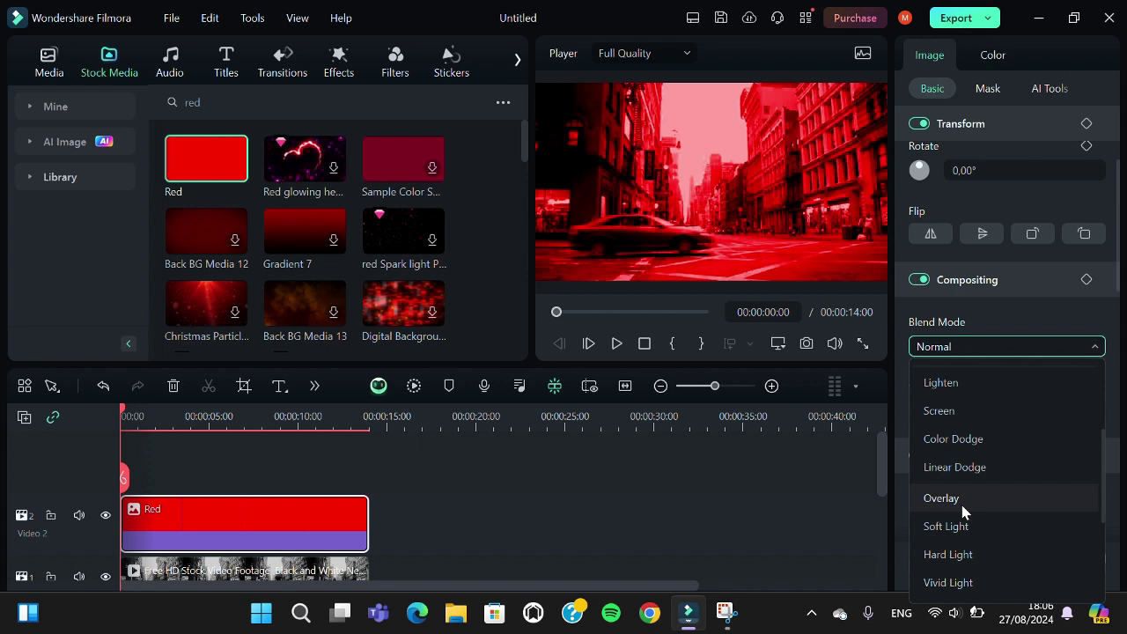
pyautogui.click(960, 500)
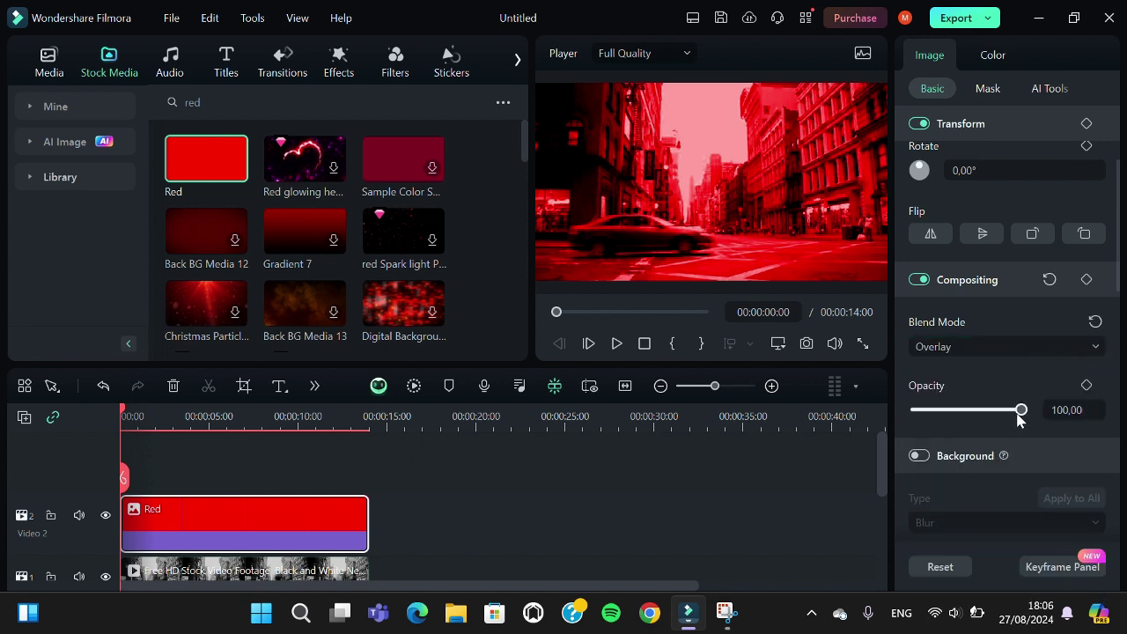
pyautogui.moveTo(1018, 420); pyautogui.dragTo(944, 426)
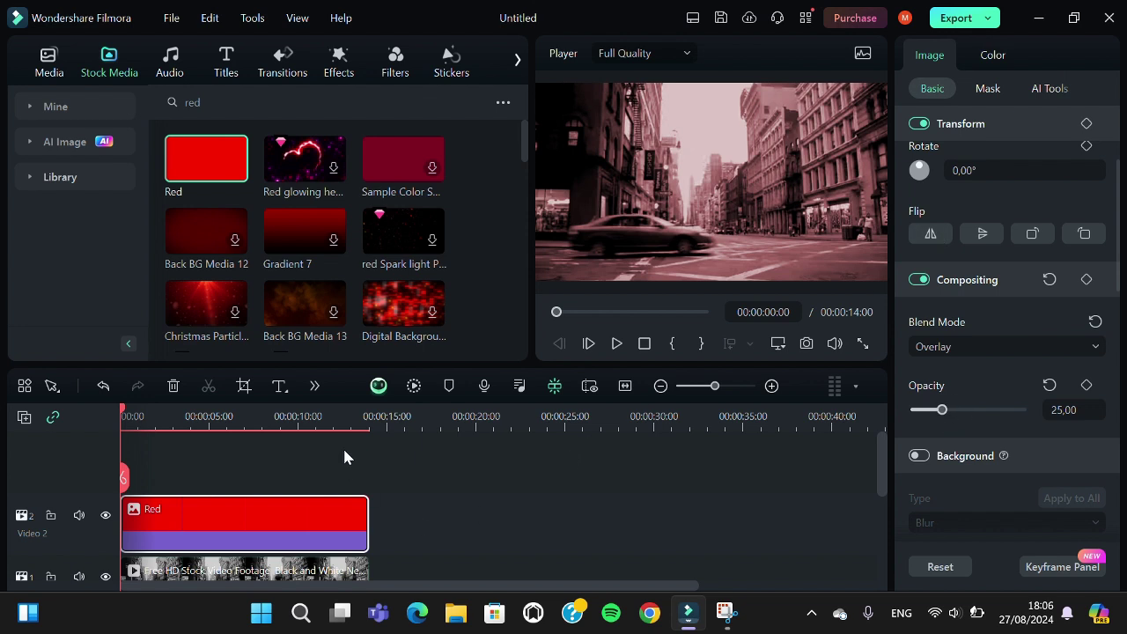
# Step: Search 'yellow' and place Gradient 3 on a new track spanning 0 to 14 s
pyautogui.click(252, 103)
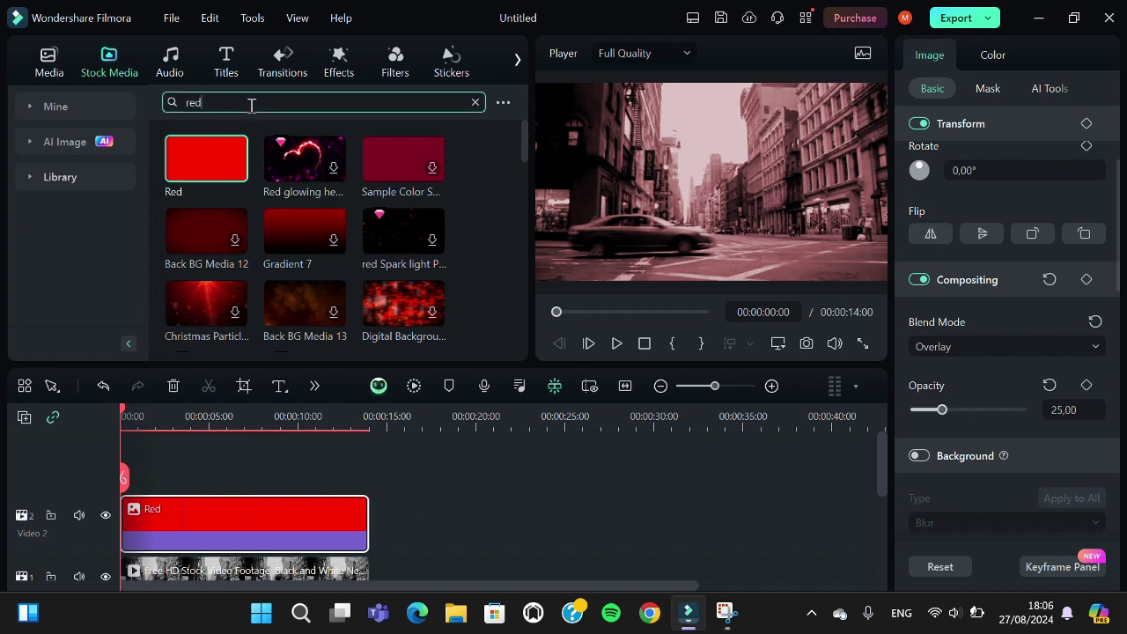
pyautogui.press('BackSpace')
pyautogui.press('BackSpace')
pyautogui.press('BackSpace')
pyautogui.write('yellow')
pyautogui.press('Return')
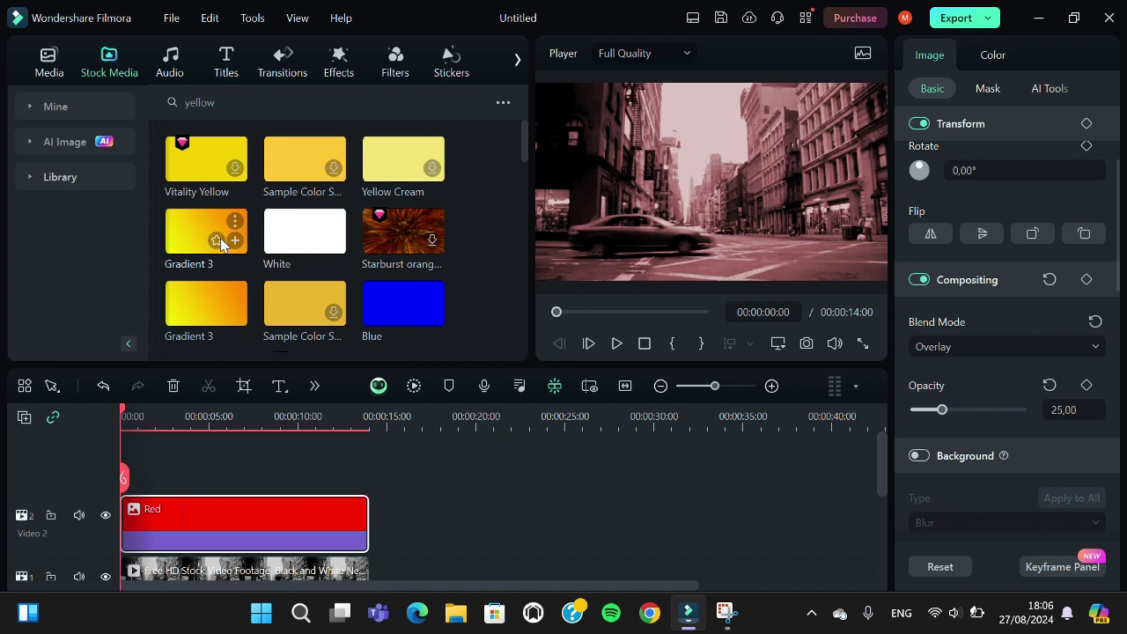
pyautogui.moveTo(197, 221); pyautogui.dragTo(211, 473)
pyautogui.moveTo(240, 525); pyautogui.dragTo(371, 534)
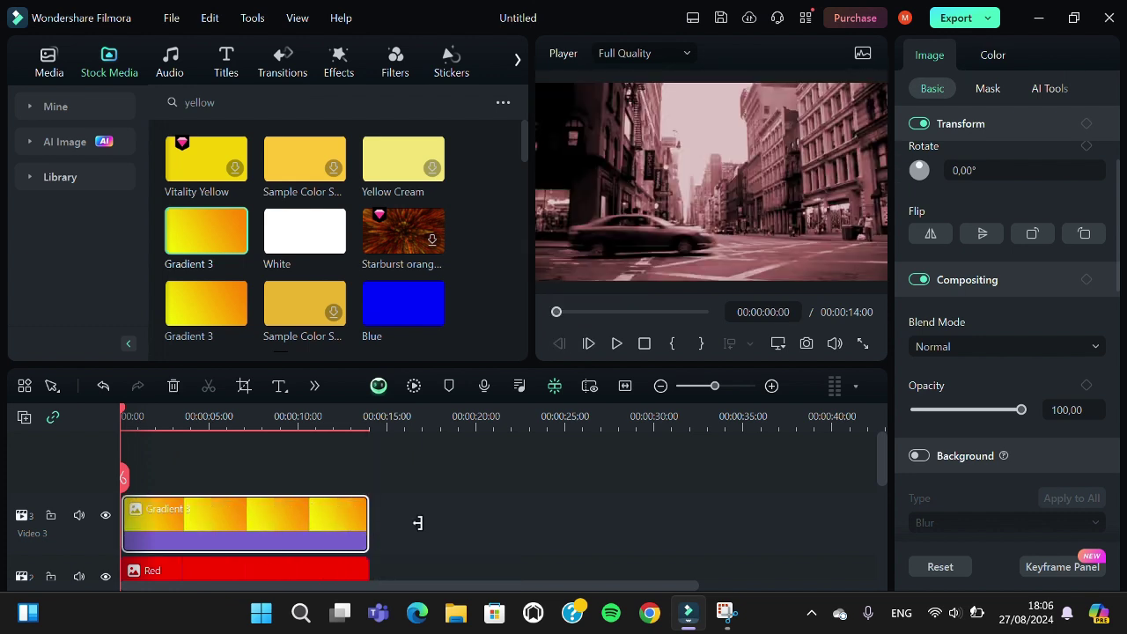
# Step: Blend the Gradient 3 layer in Overlay mode at 25% opacity
pyautogui.scroll(-1, 961, 360)
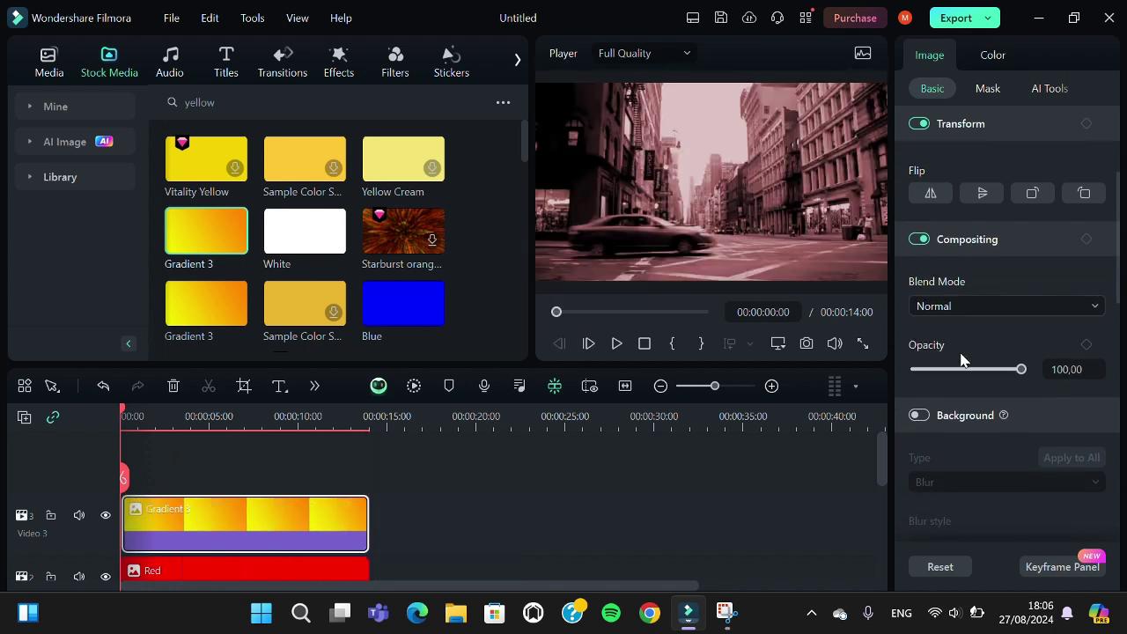
pyautogui.click(1094, 306)
pyautogui.scroll(-1, 1005, 408)
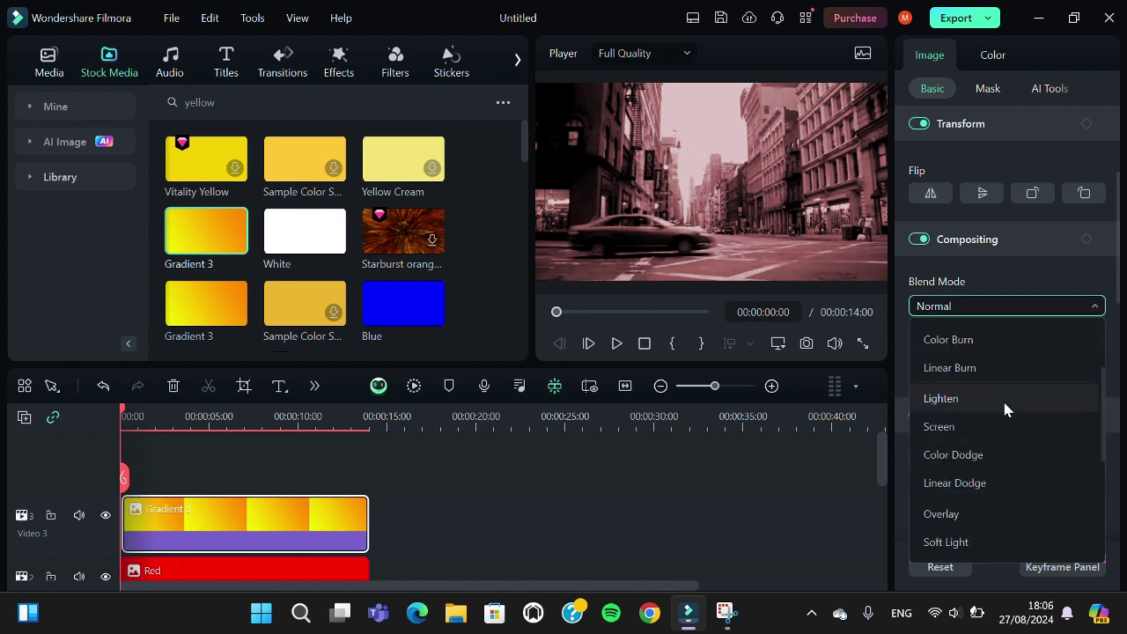
pyautogui.click(947, 516)
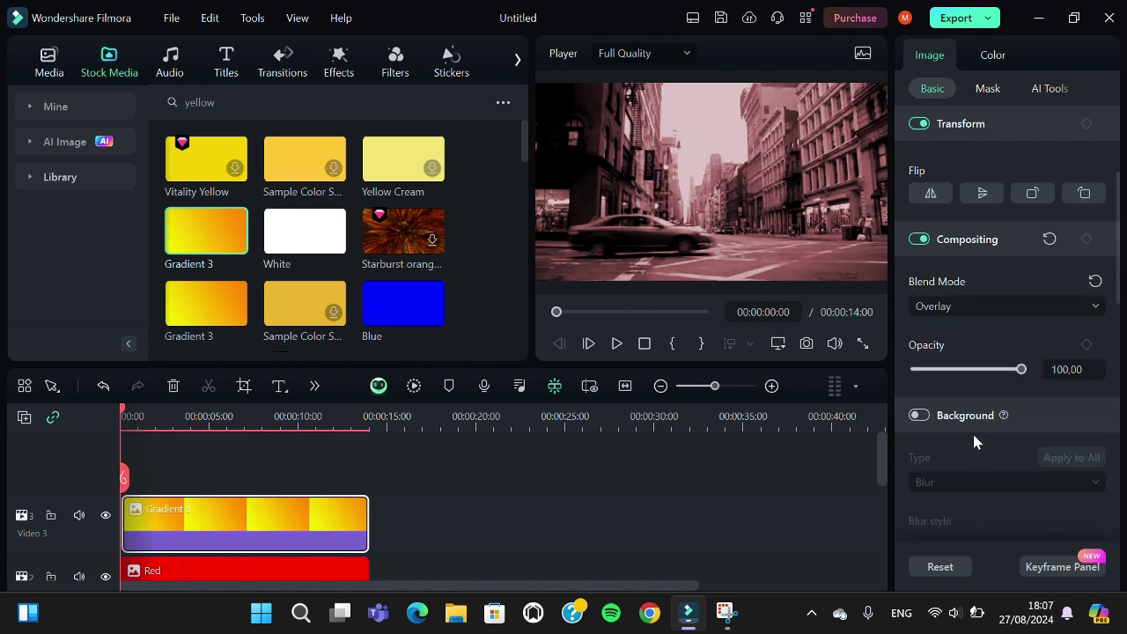
pyautogui.moveTo(1024, 370); pyautogui.dragTo(946, 386)
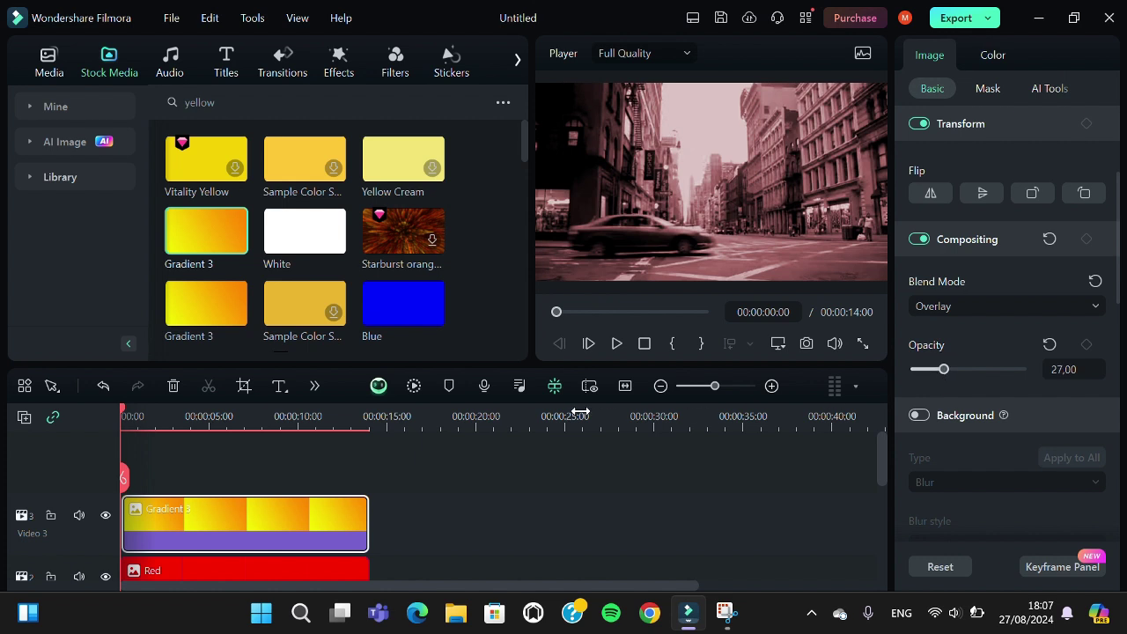
pyautogui.moveTo(945, 373); pyautogui.dragTo(944, 374)
# Step: Search 'green' and add the Green colour clip stretched to the full 14 seconds
pyautogui.click(338, 102)
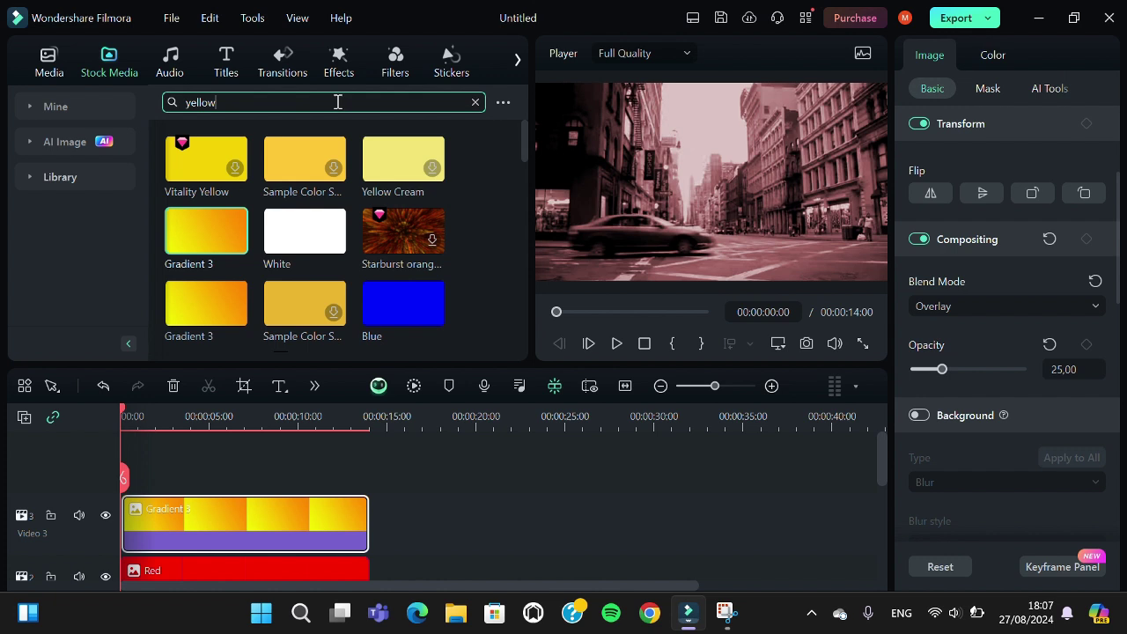
pyautogui.press('BackSpace')
pyautogui.press('BackSpace')
pyautogui.write('g')
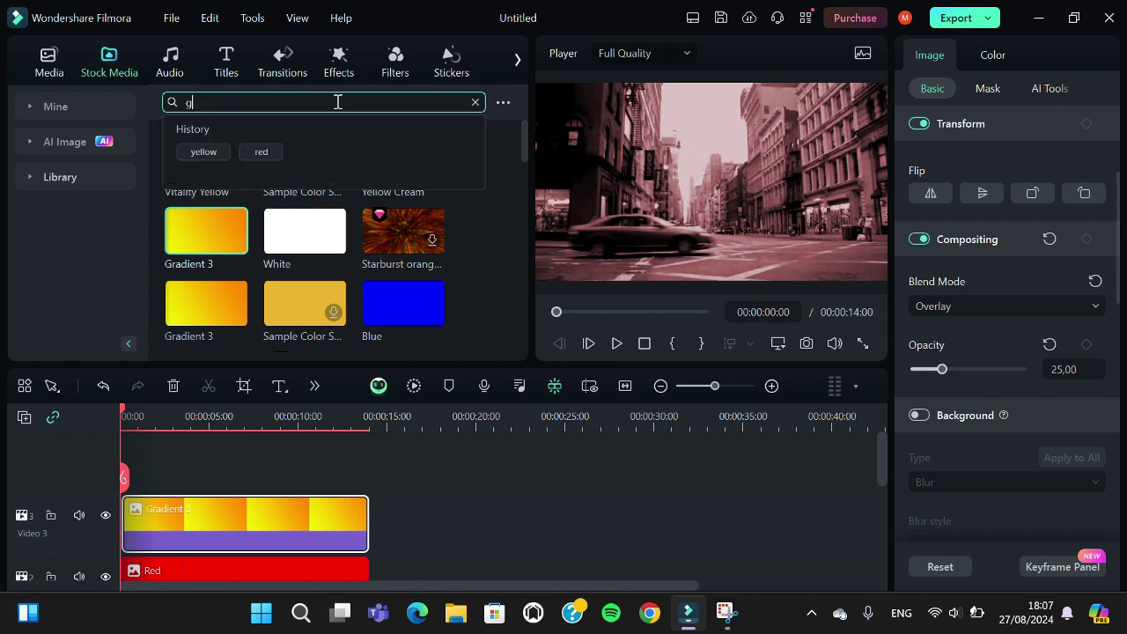
pyautogui.write('reen')
pyautogui.press('Return')
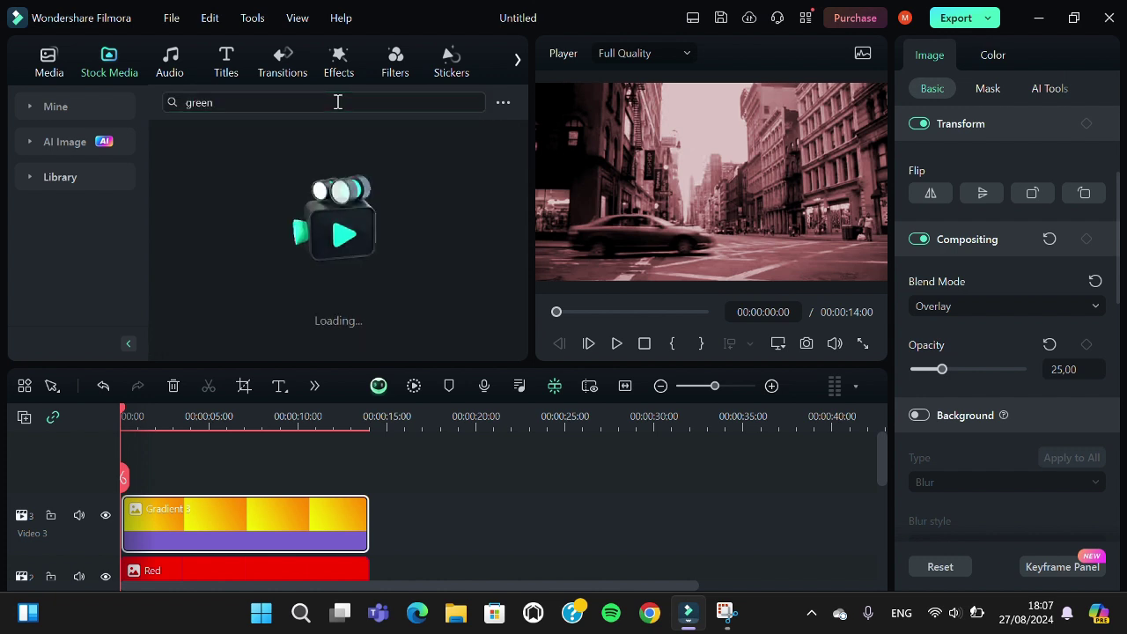
pyautogui.moveTo(222, 174); pyautogui.dragTo(149, 471)
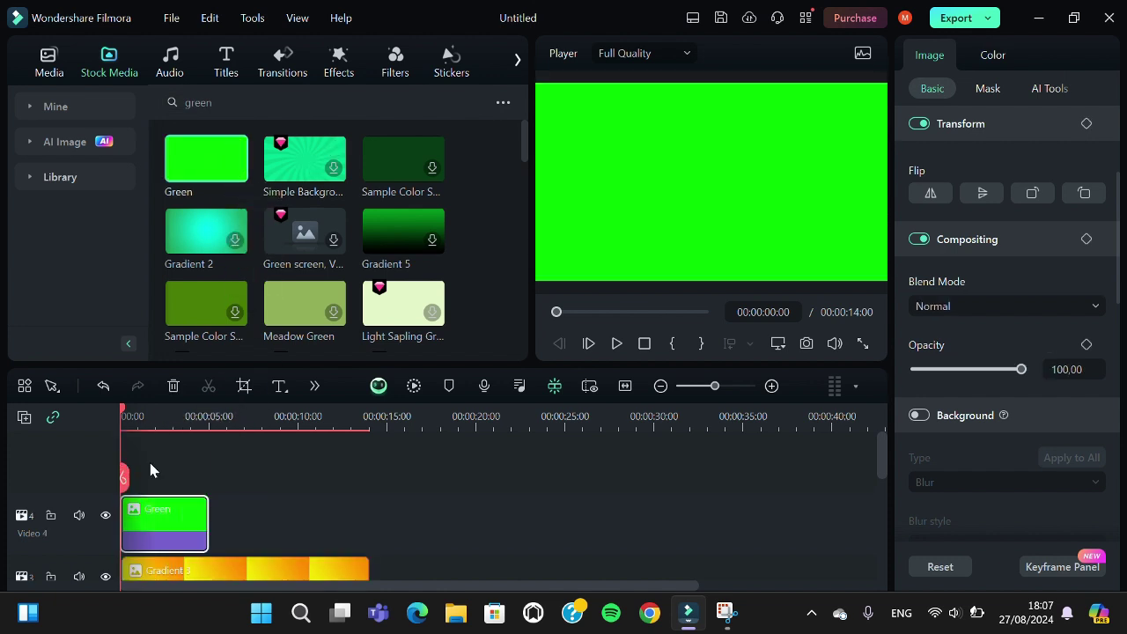
pyautogui.moveTo(208, 524); pyautogui.dragTo(368, 516)
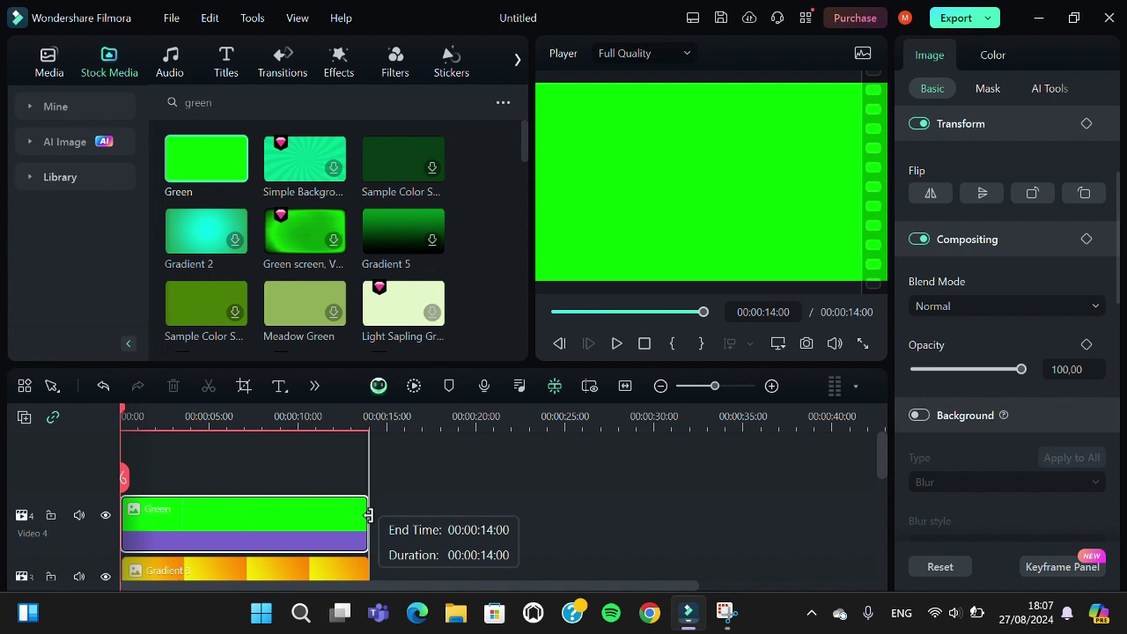
# Step: Set the green layer's blend mode to Overlay and its opacity to 25
pyautogui.click(1096, 306)
pyautogui.scroll(-1, 995, 370)
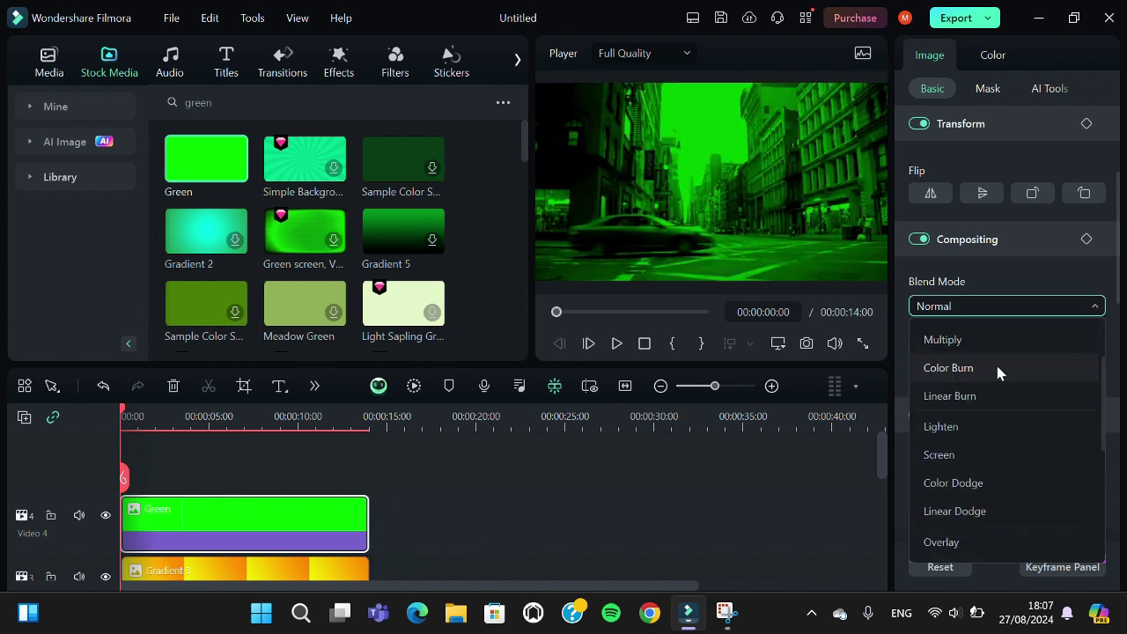
pyautogui.scroll(-3, 959, 485)
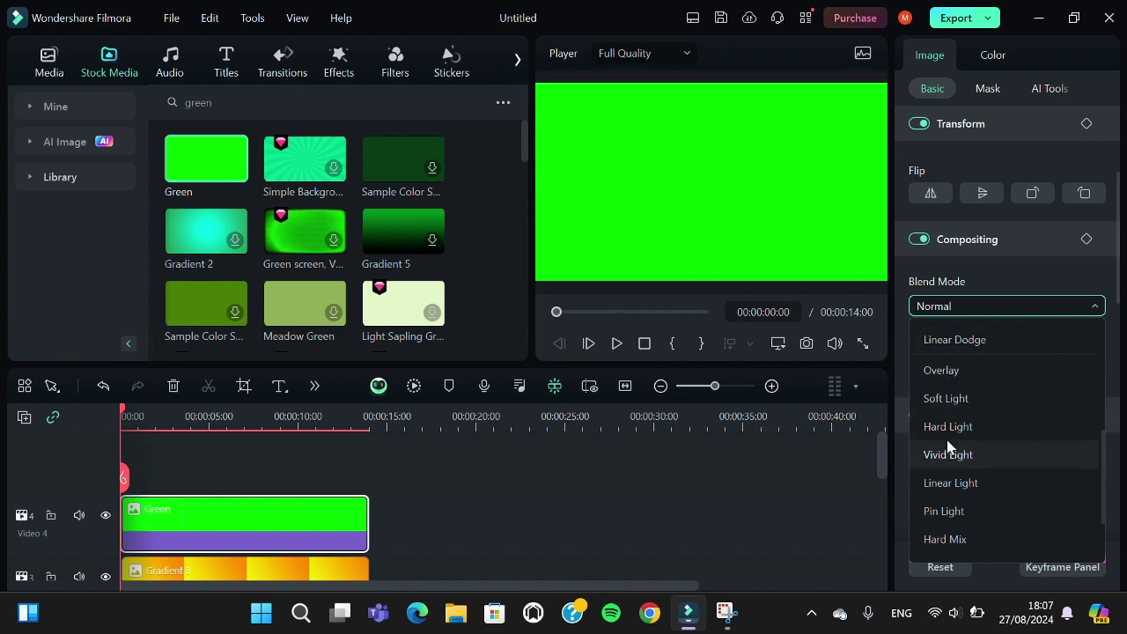
pyautogui.scroll(-1, 946, 440)
pyautogui.scroll(-1, 947, 426)
pyautogui.scroll(6, 947, 427)
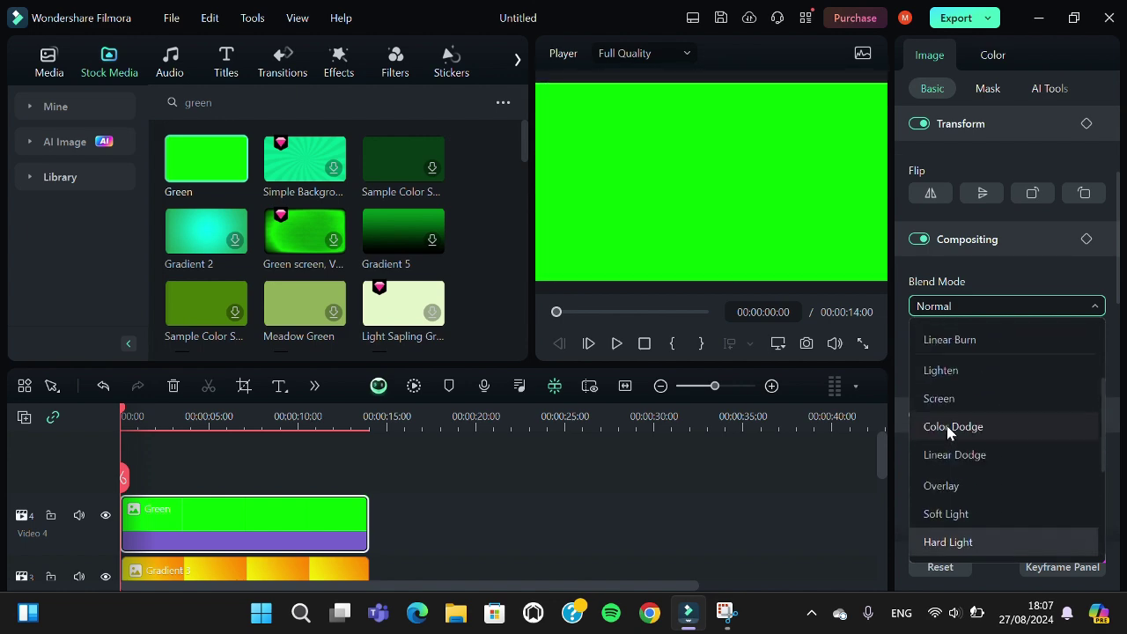
pyautogui.scroll(3, 968, 358)
pyautogui.scroll(-3, 965, 396)
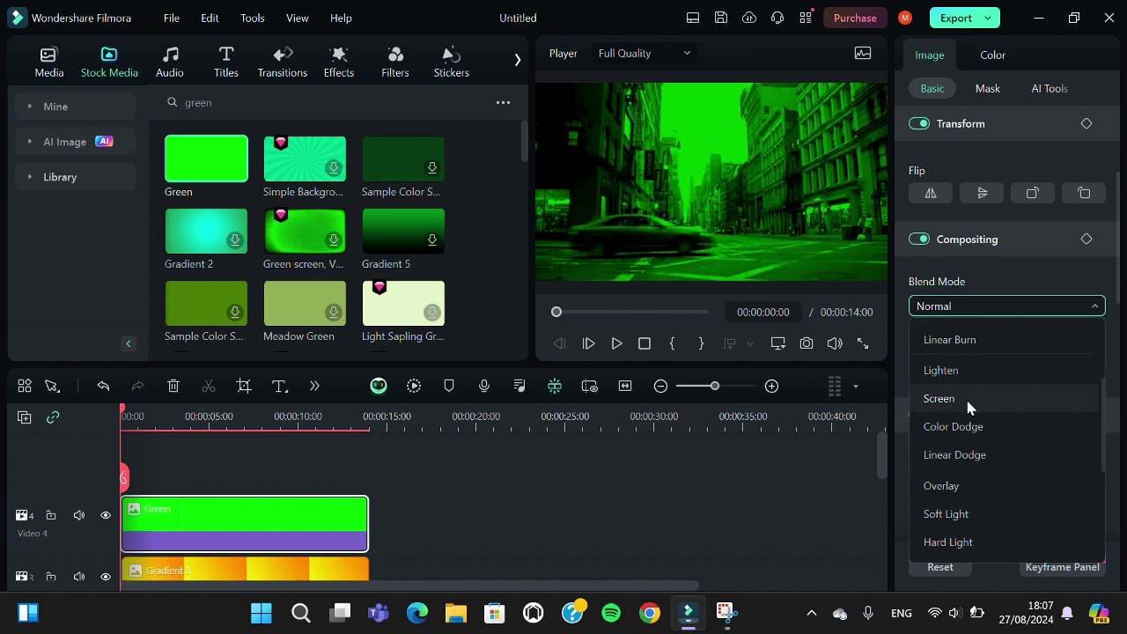
pyautogui.click(944, 485)
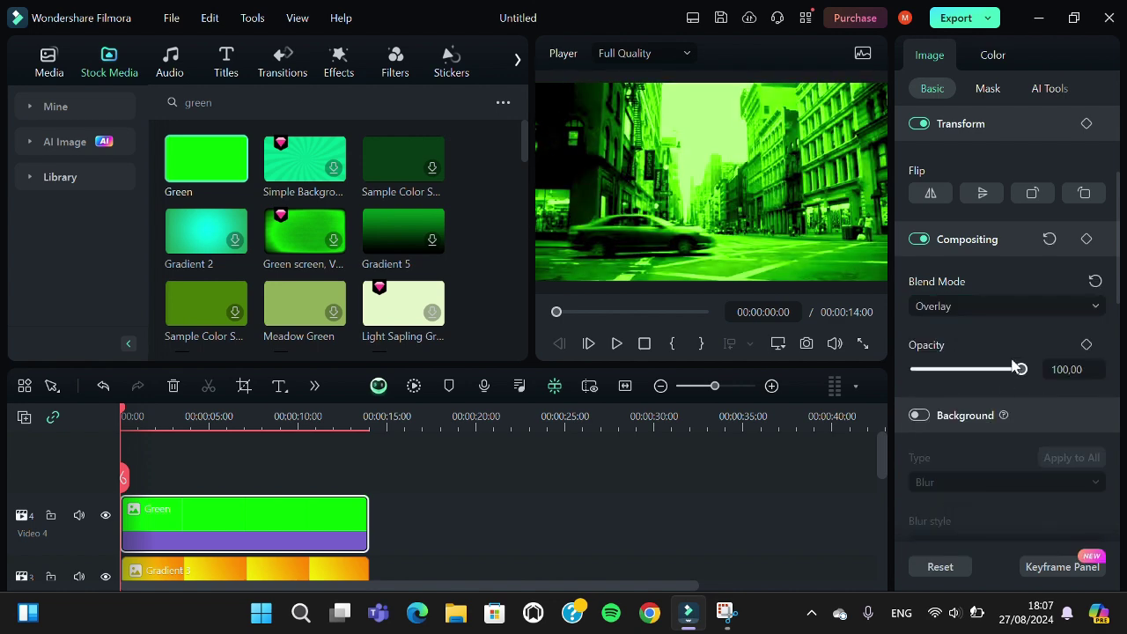
pyautogui.moveTo(1022, 370); pyautogui.dragTo(944, 376)
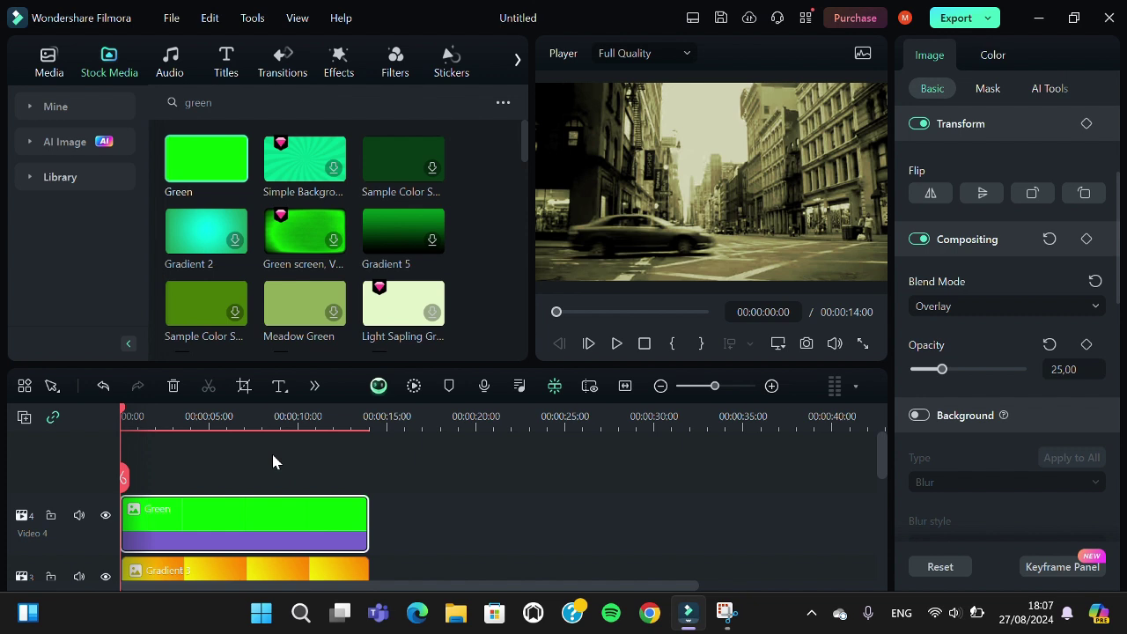
# Step: Search 'white' and add the White clip on a new track ending at 00:00:14:00
pyautogui.moveTo(247, 148)
pyautogui.click(240, 104)
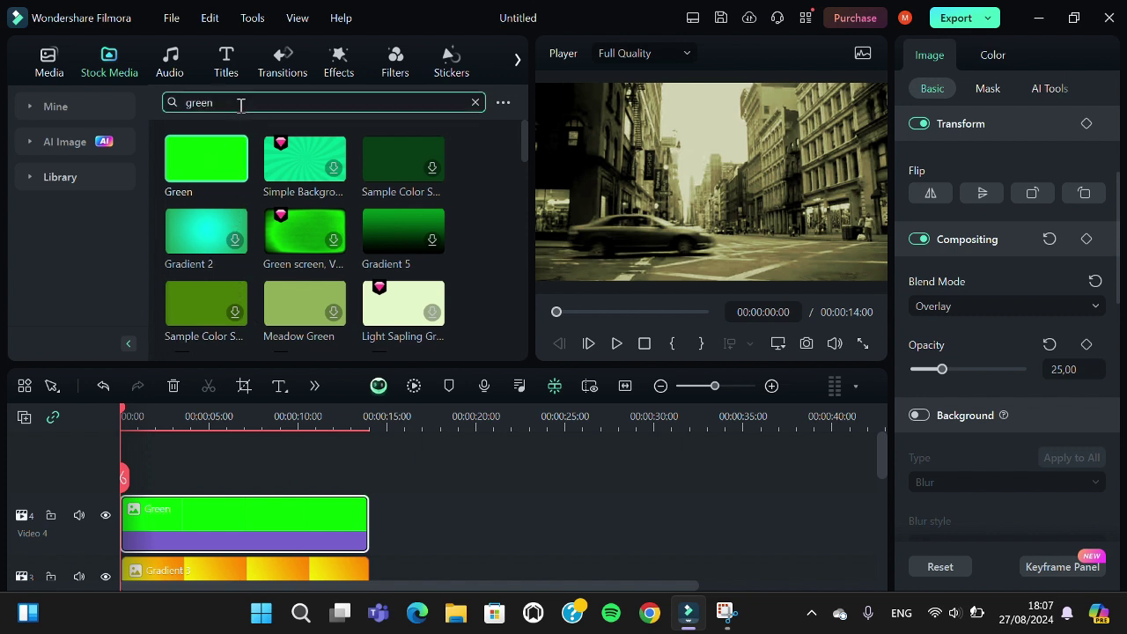
pyautogui.press('BackSpace')
pyautogui.press('BackSpace')
pyautogui.write('white')
pyautogui.press('Return')
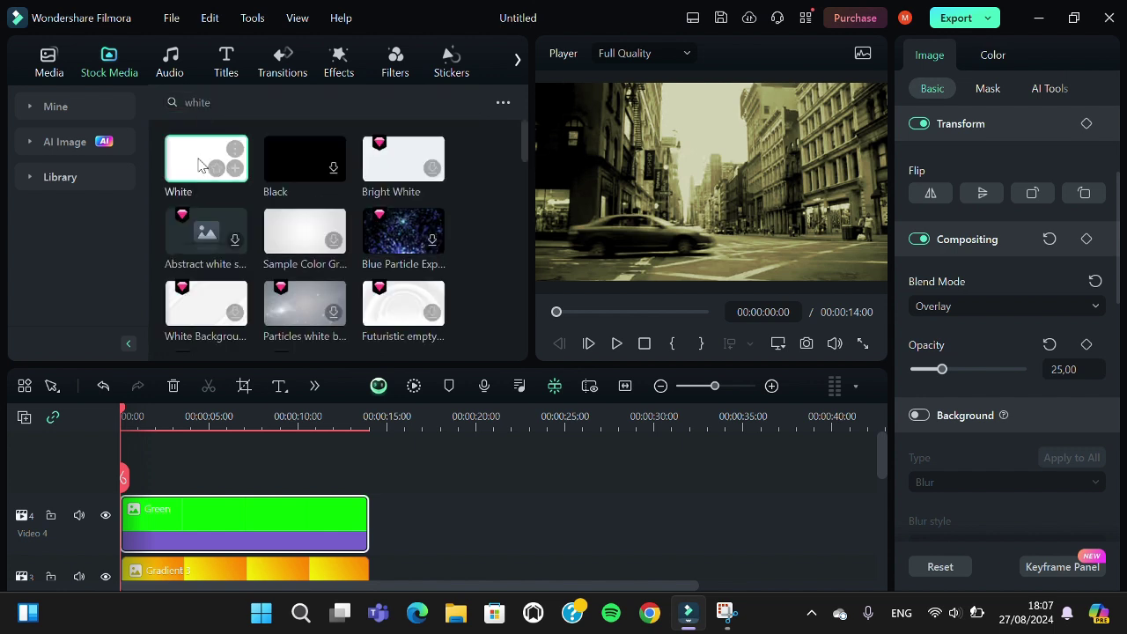
pyautogui.moveTo(205, 157); pyautogui.dragTo(127, 459)
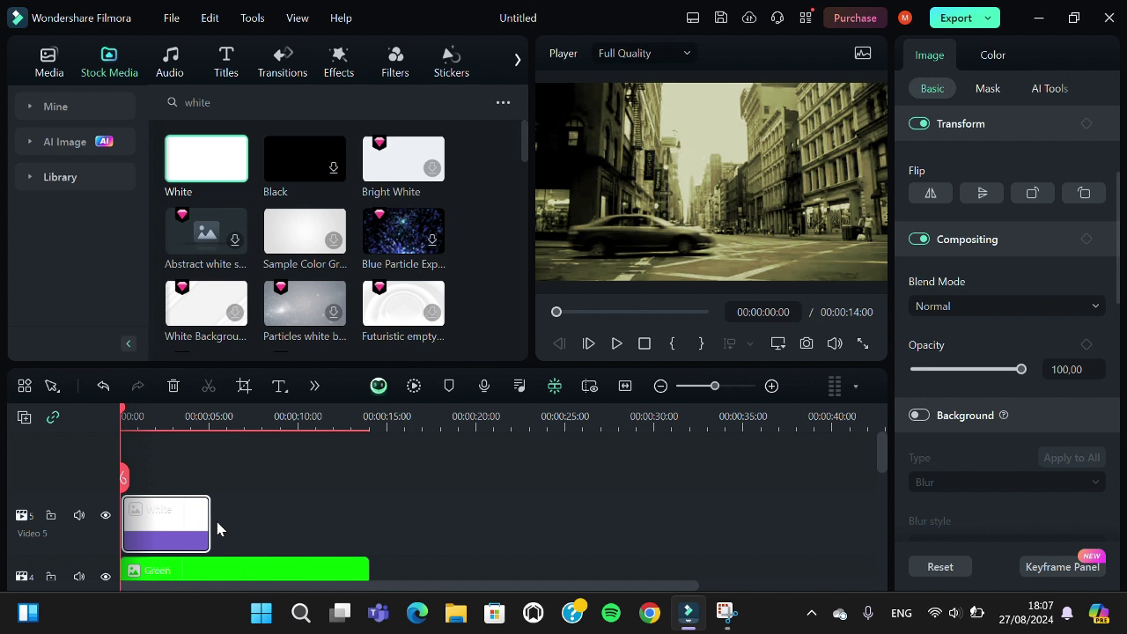
pyautogui.moveTo(208, 519); pyautogui.dragTo(376, 520)
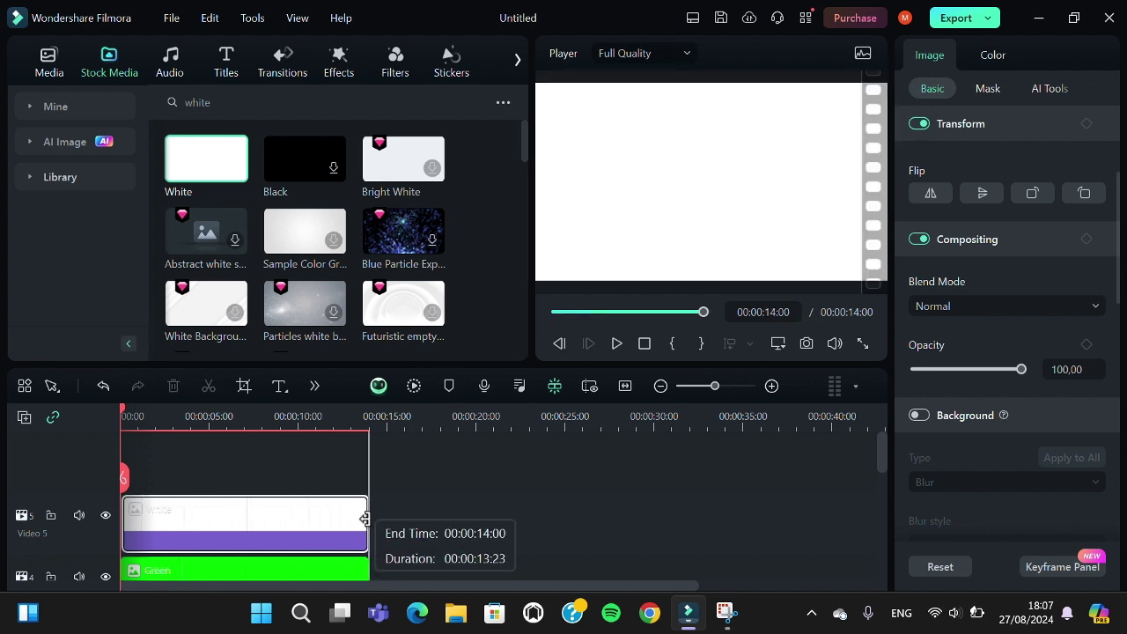
# Step: Blend the White layer in Overlay mode at 24% opacity
pyautogui.click(1096, 309)
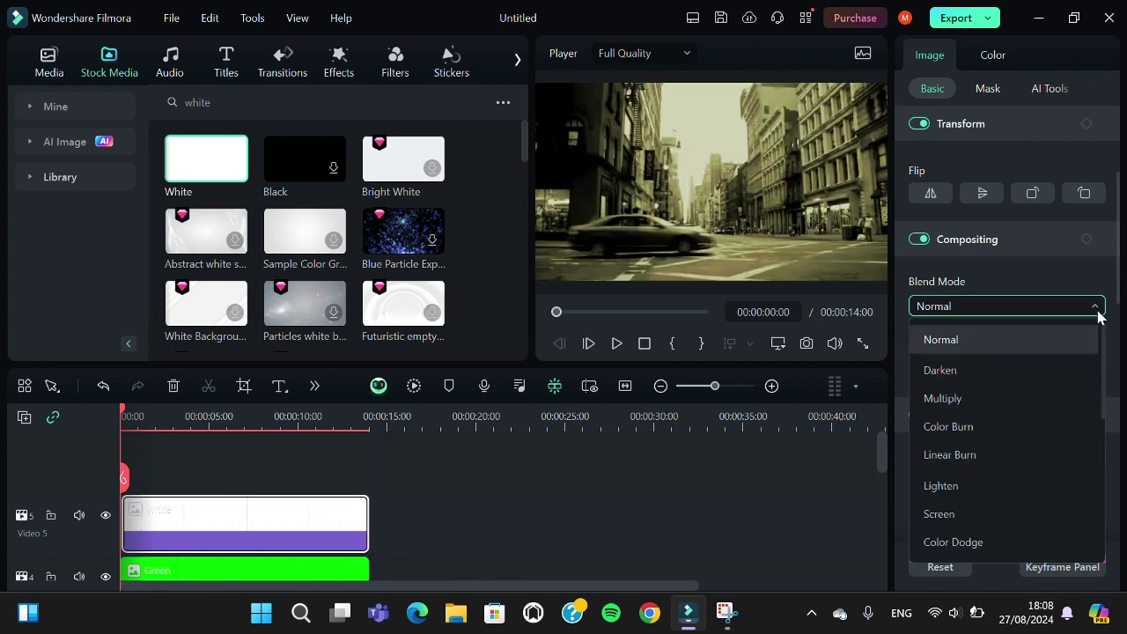
pyautogui.scroll(-2, 979, 481)
pyautogui.scroll(-2, 979, 482)
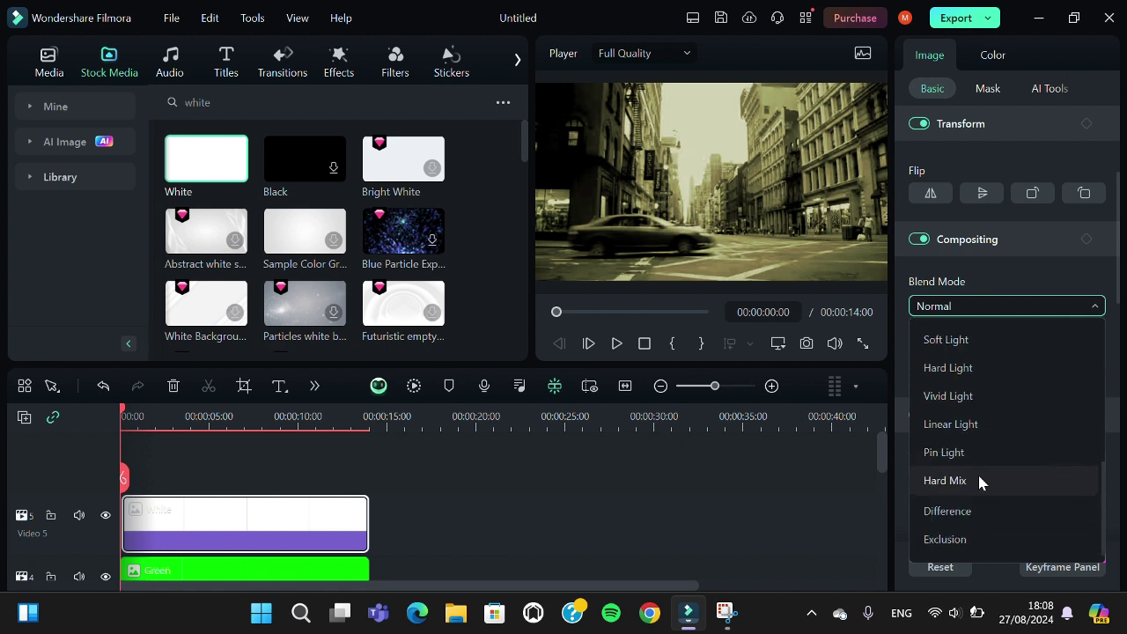
pyautogui.scroll(1, 951, 427)
pyautogui.click(962, 401)
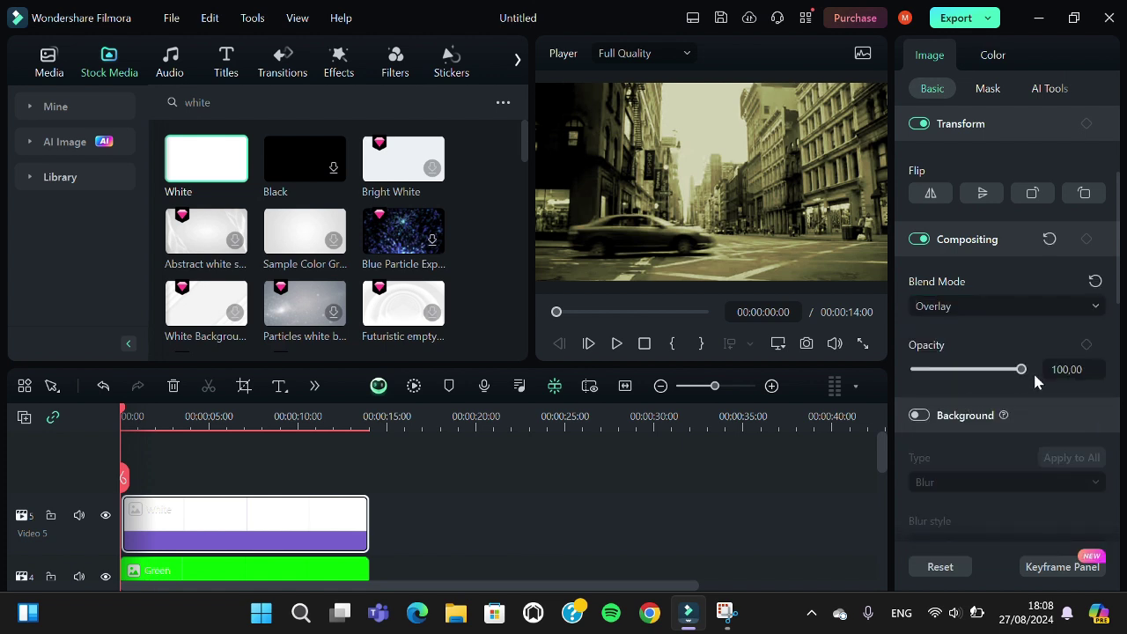
pyautogui.moveTo(1026, 369); pyautogui.dragTo(942, 376)
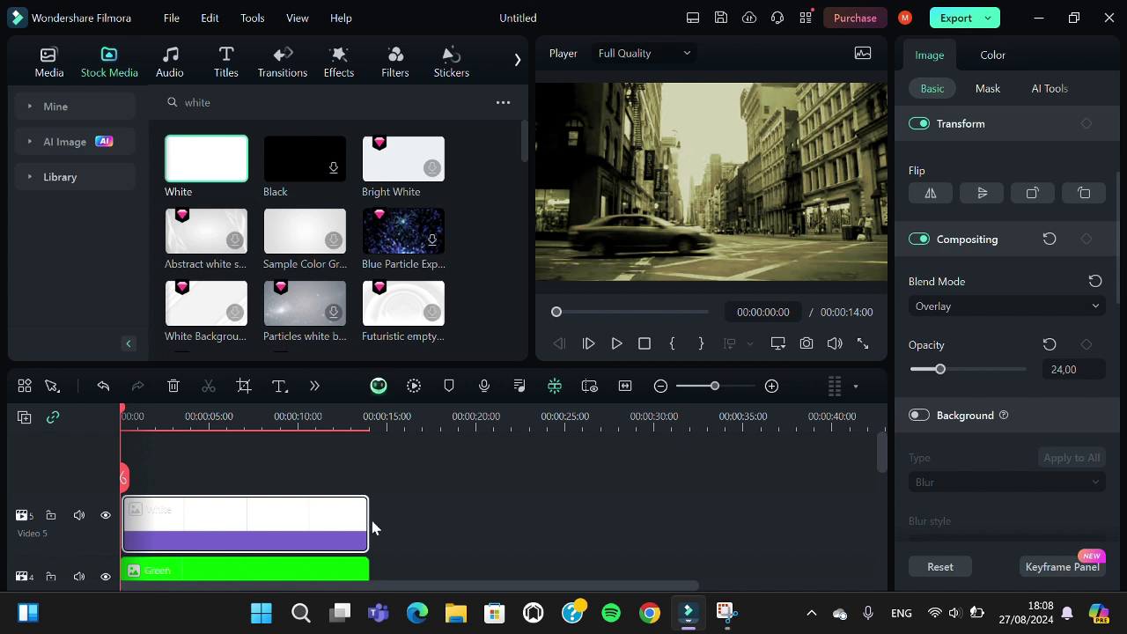
# Step: Review the layered timeline tracks and show the Basic category of the Filters library
pyautogui.scroll(-3, 372, 529)
pyautogui.scroll(-2, 373, 528)
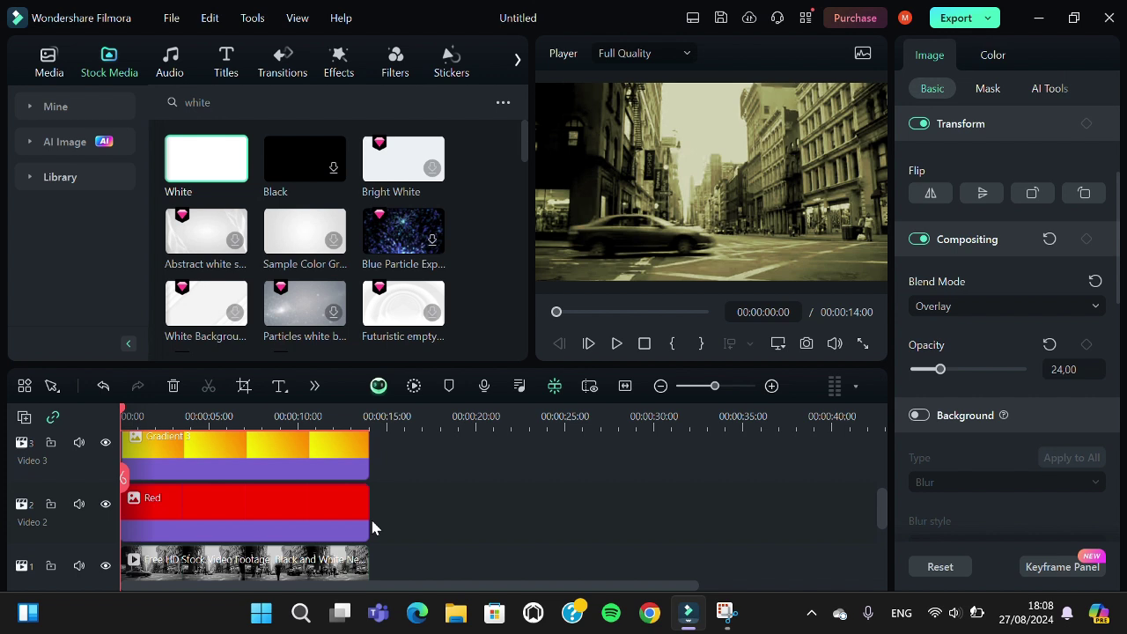
pyautogui.scroll(3, 373, 528)
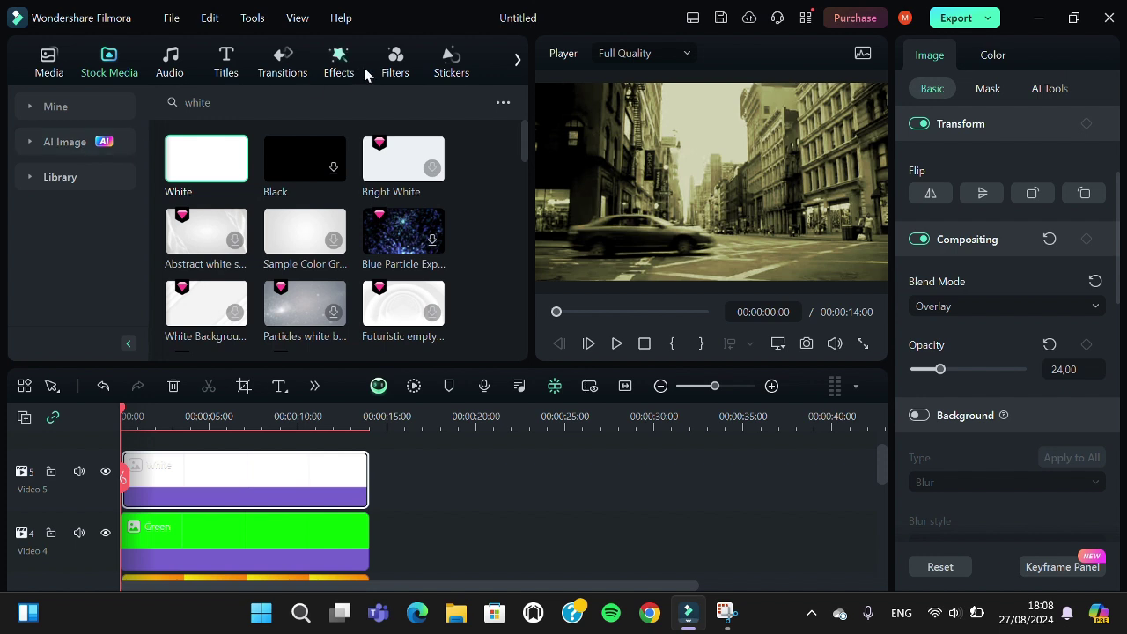
pyautogui.click(392, 62)
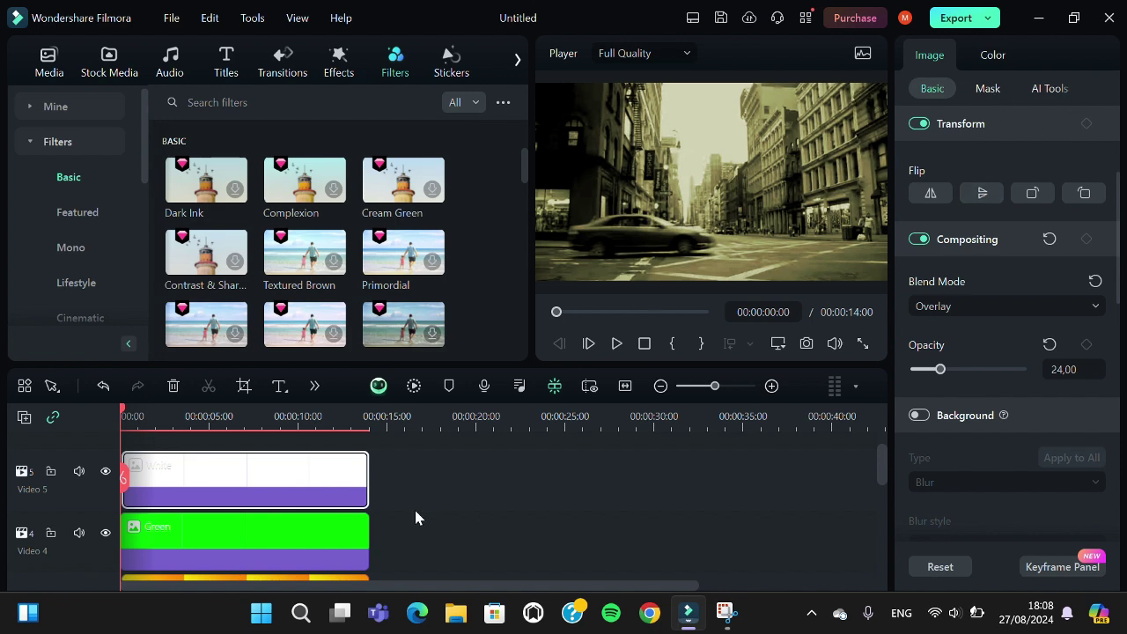
pyautogui.scroll(-3, 412, 511)
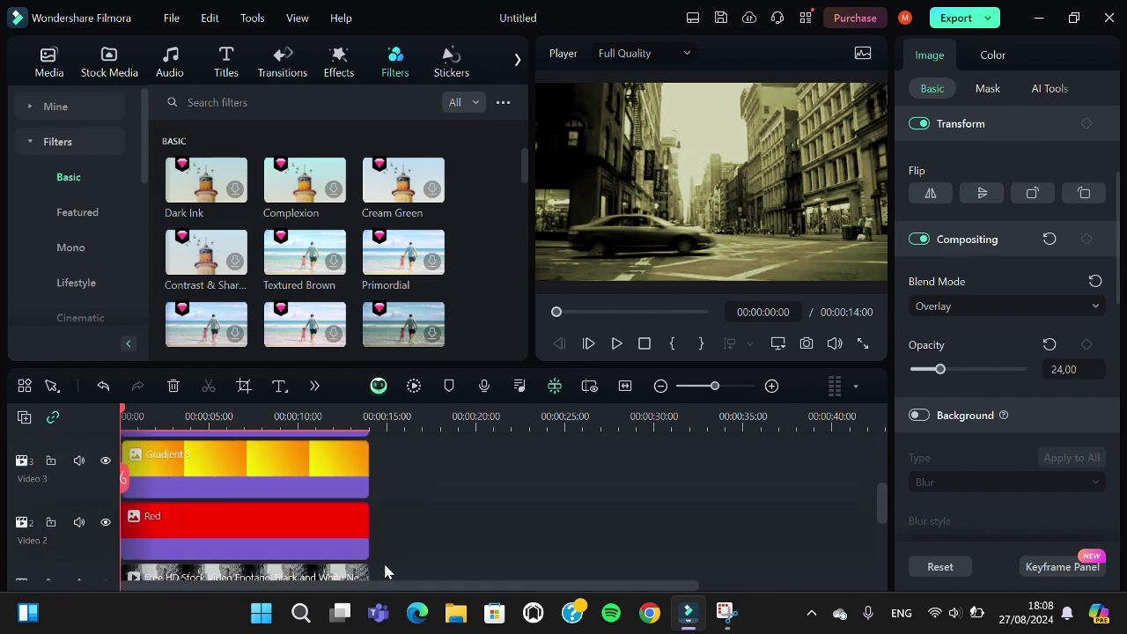
pyautogui.scroll(-2, 383, 569)
# Step: Select the street footage, open its Color settings, try Blockbuster, then set the preset to None
pyautogui.click(289, 533)
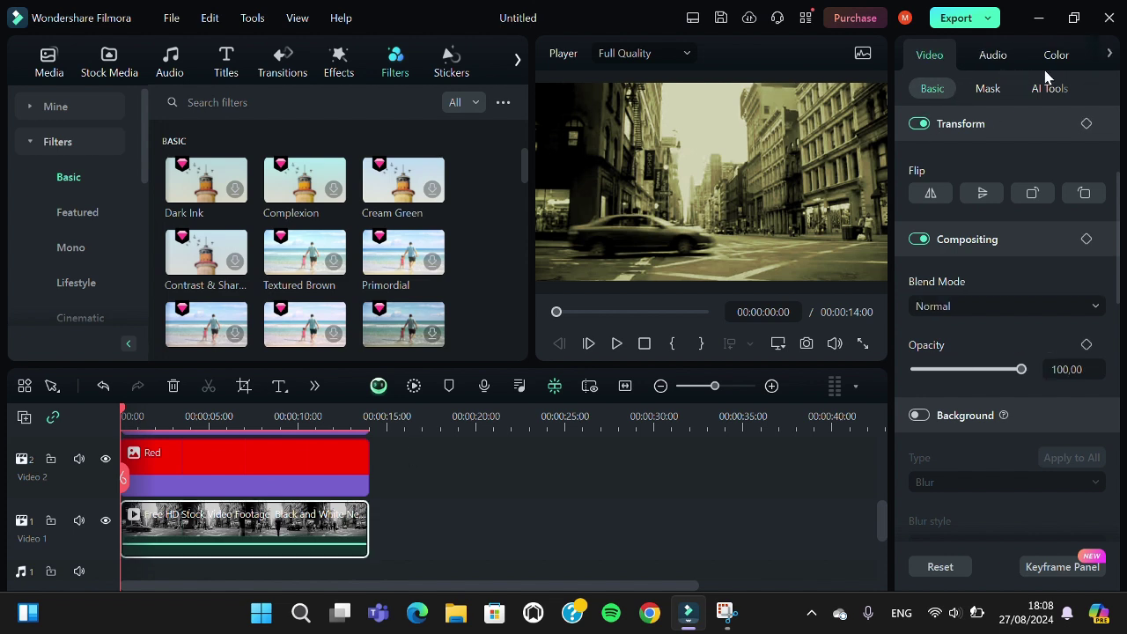
pyautogui.click(1108, 56)
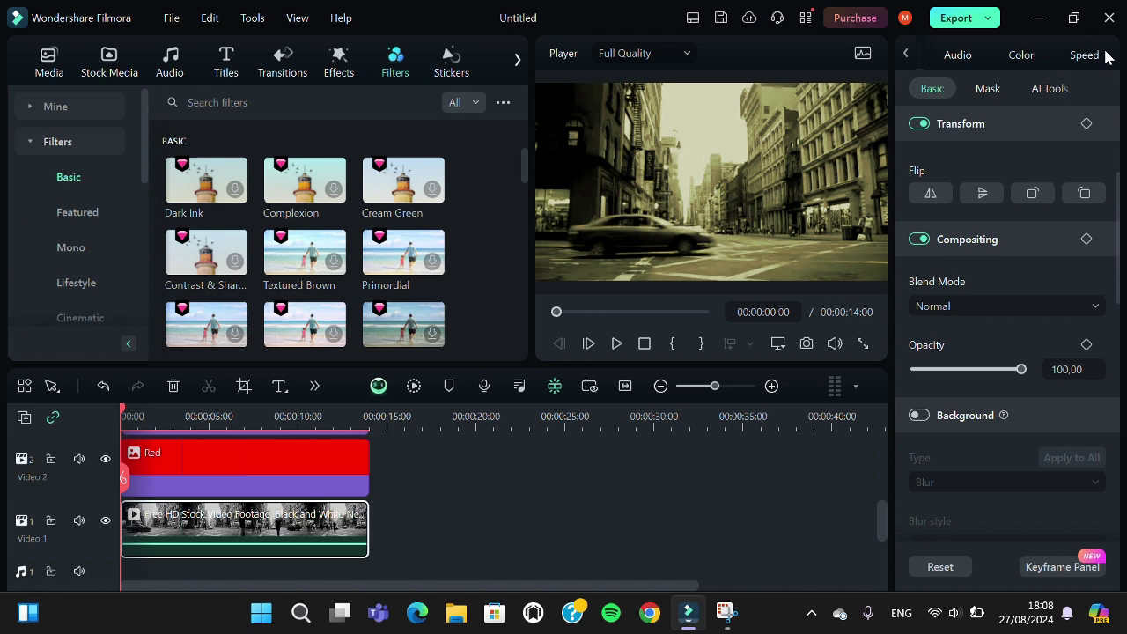
pyautogui.click(1015, 66)
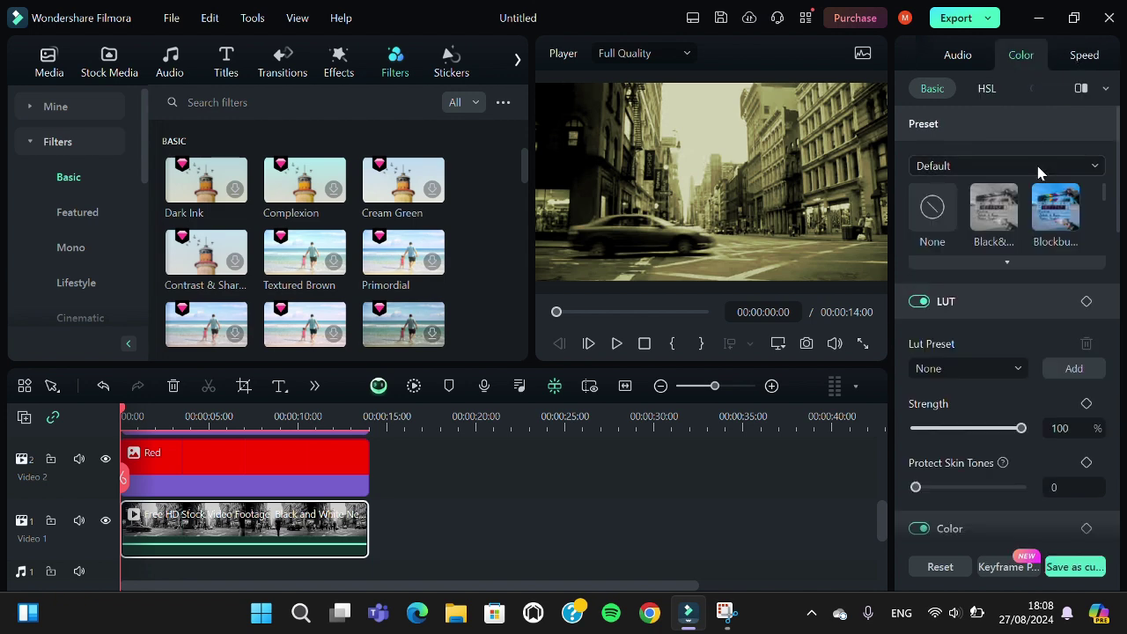
pyautogui.click(1071, 209)
pyautogui.click(933, 207)
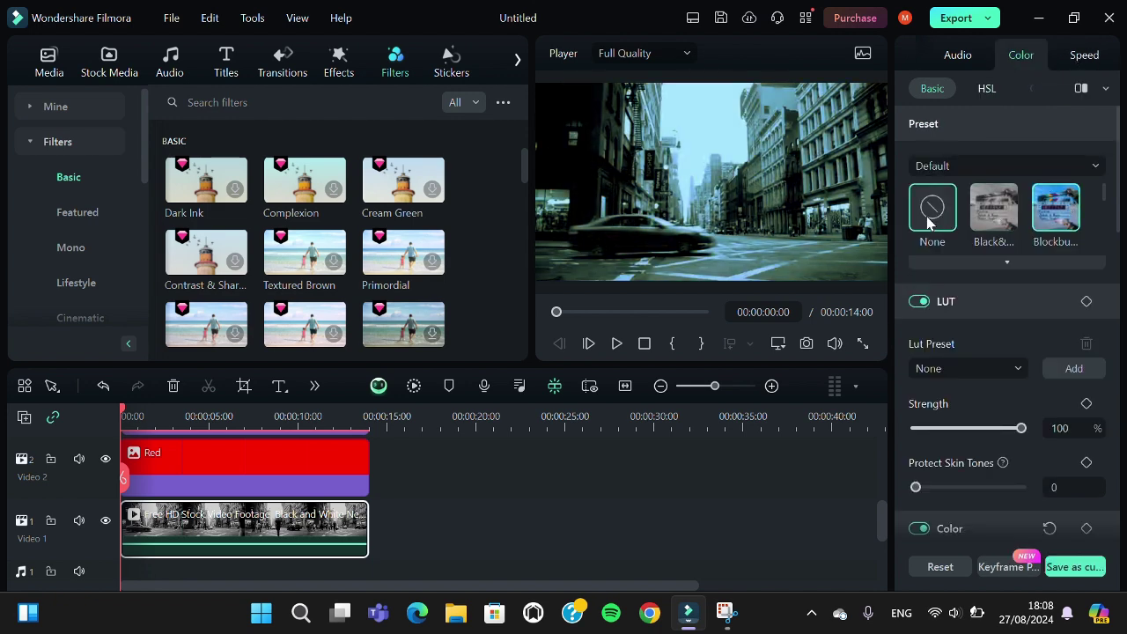
# Step: Raise the footage's Exposure from 8 to 22 and Highlight from 50 to 60
pyautogui.scroll(-1, 969, 343)
pyautogui.scroll(-4, 969, 343)
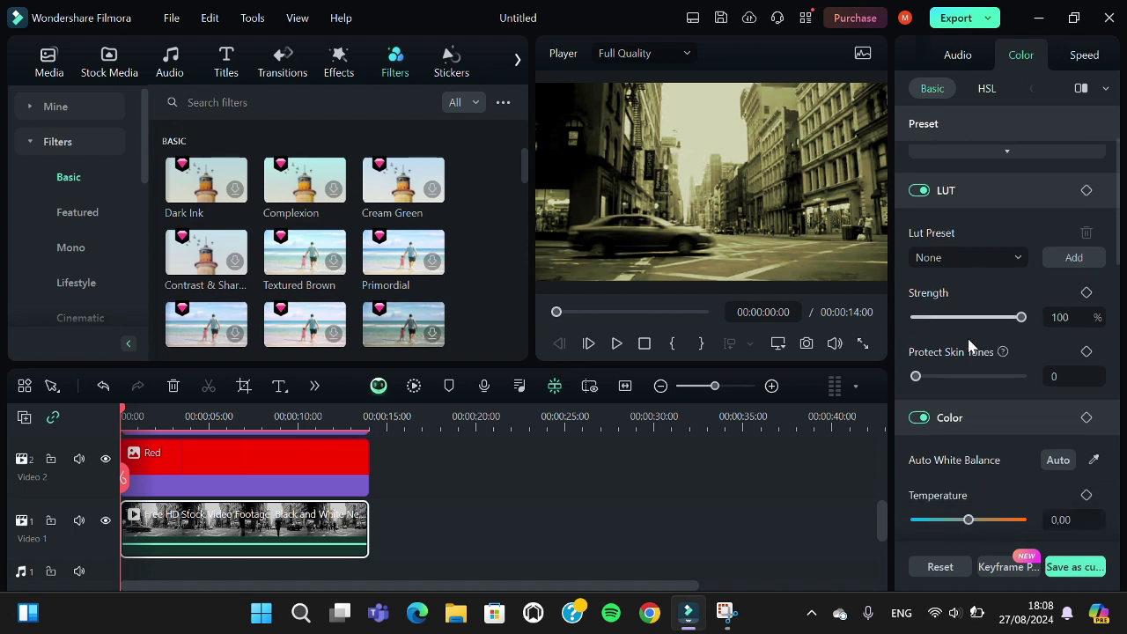
pyautogui.scroll(-3, 968, 336)
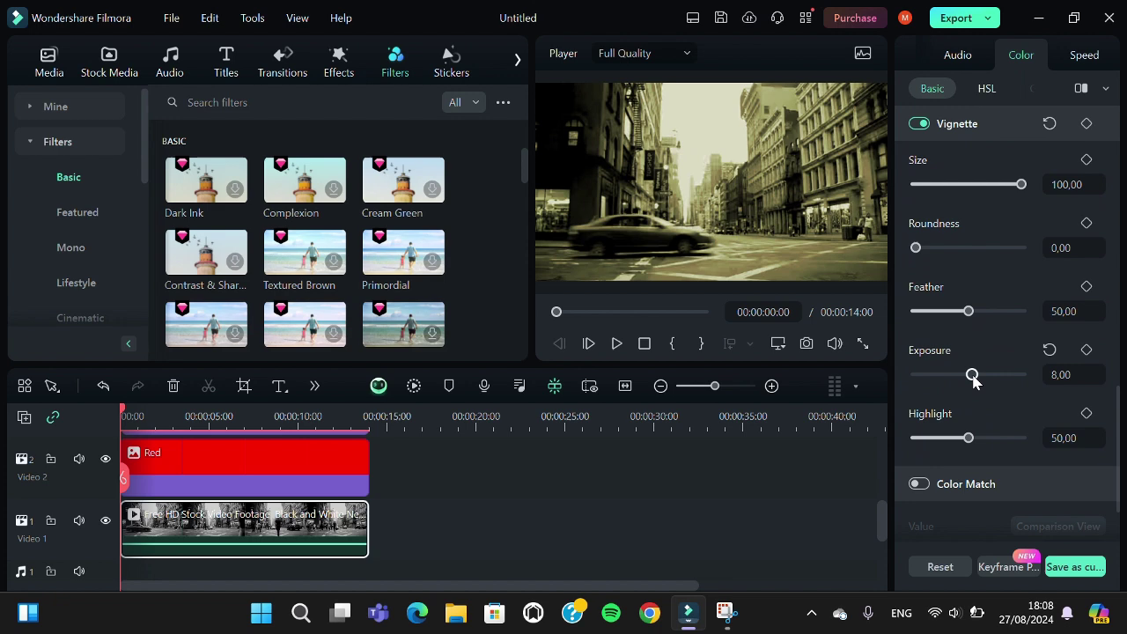
pyautogui.moveTo(974, 377); pyautogui.dragTo(980, 375)
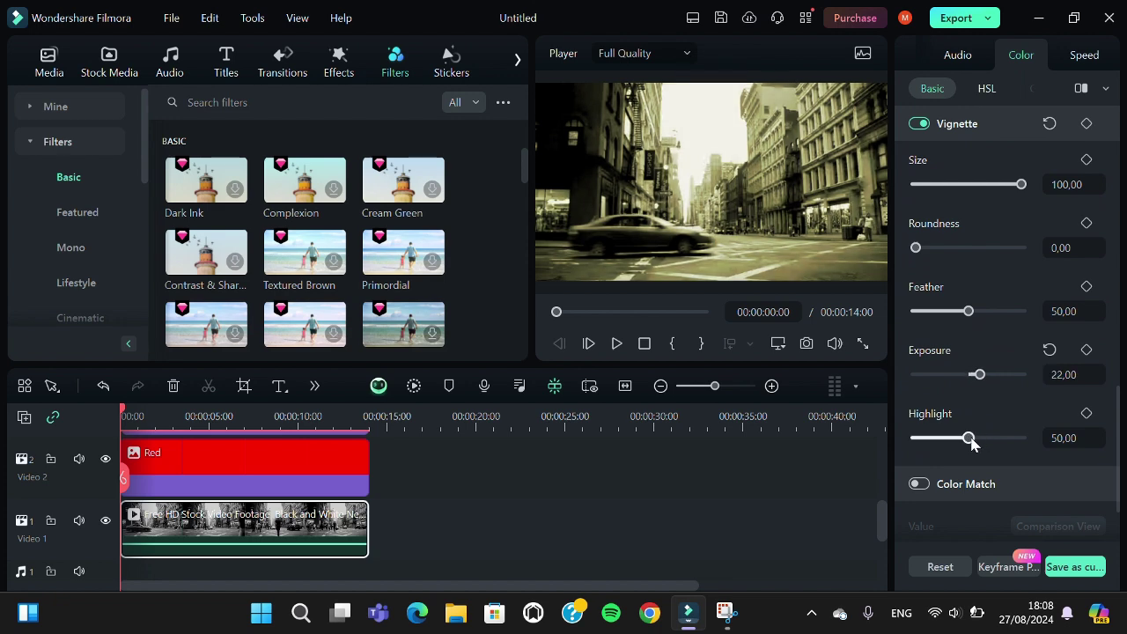
pyautogui.moveTo(969, 439); pyautogui.dragTo(980, 439)
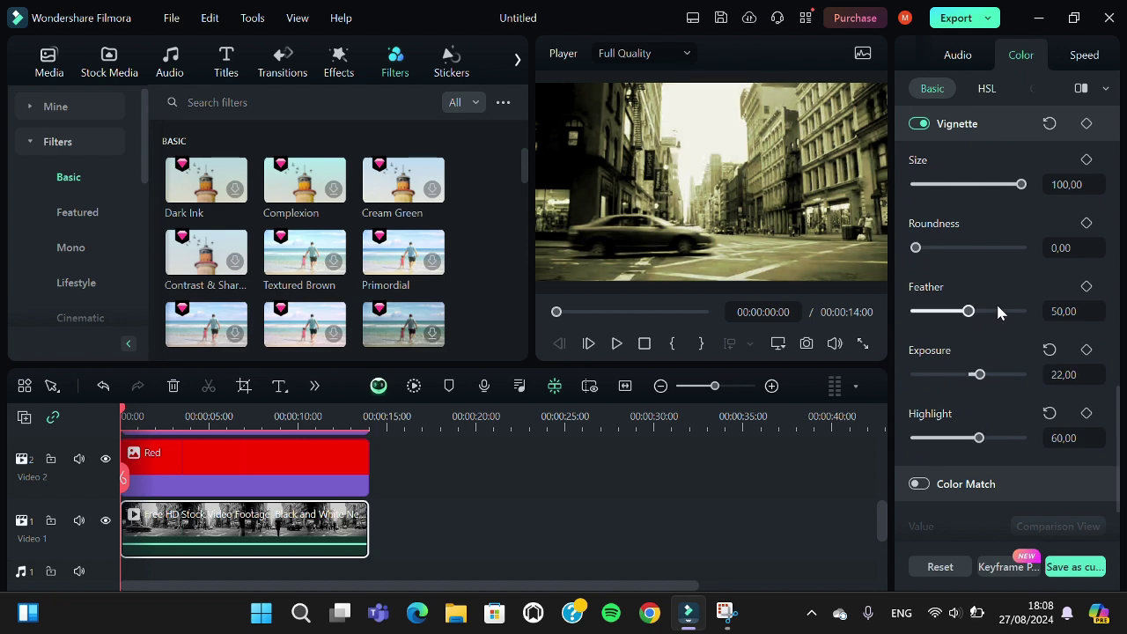
pyautogui.scroll(-2, 998, 312)
pyautogui.scroll(5, 998, 312)
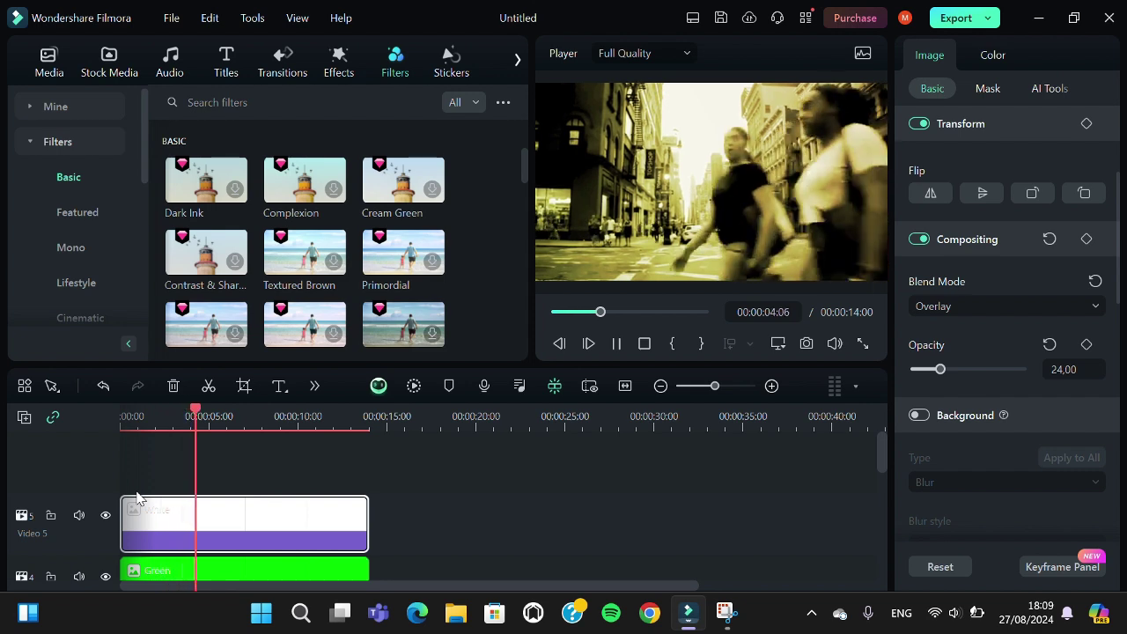
pyautogui.press('space')
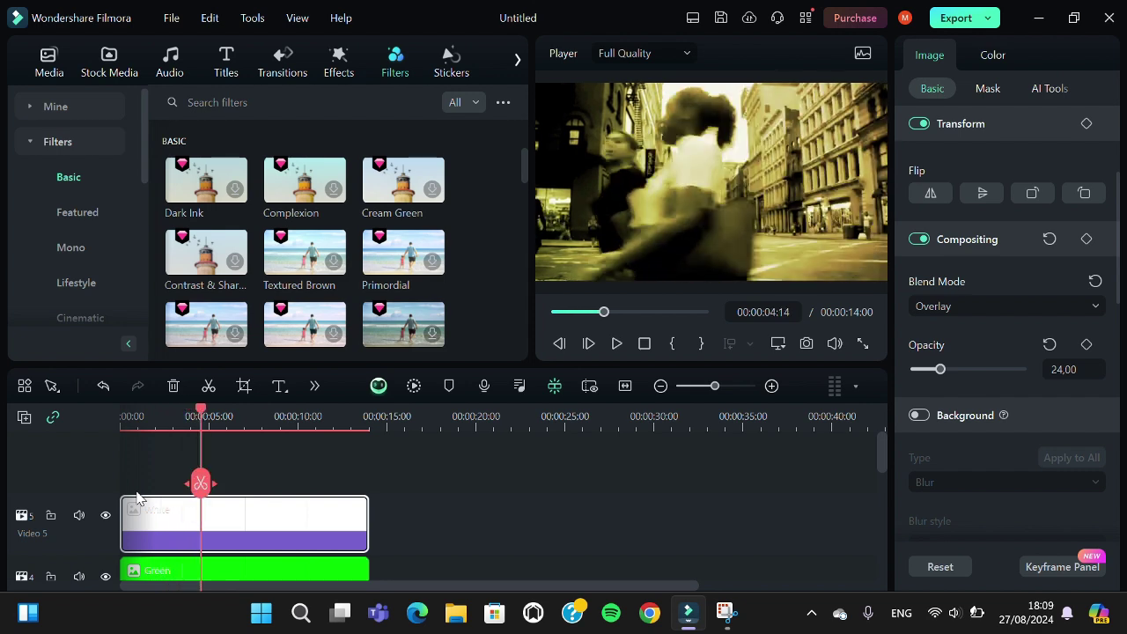